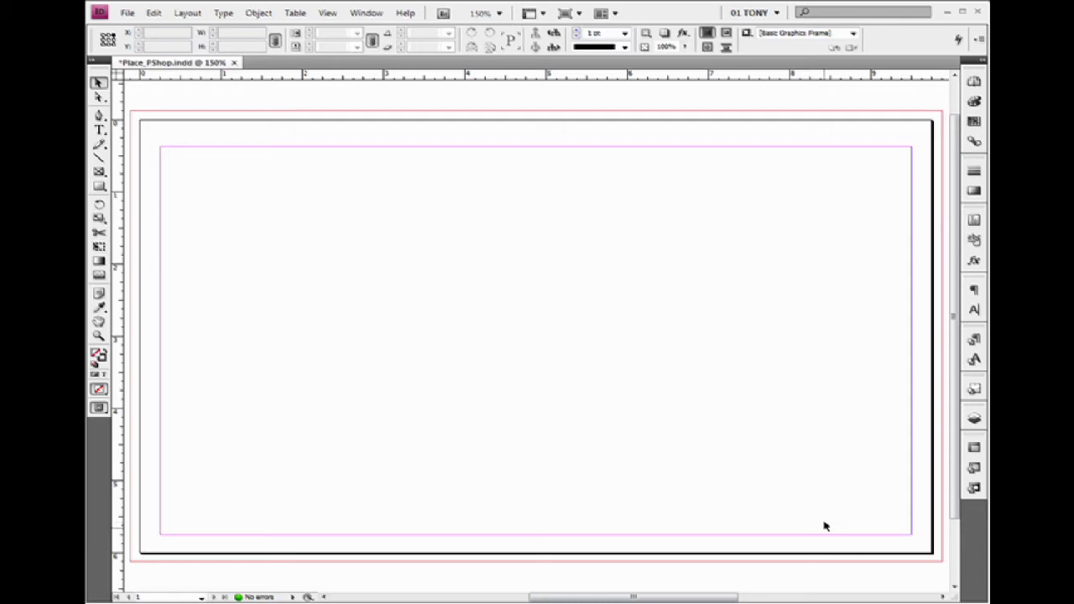
Place Pyramid-smaller.psd at full size on the page, right of centre.
left_click(129, 15)
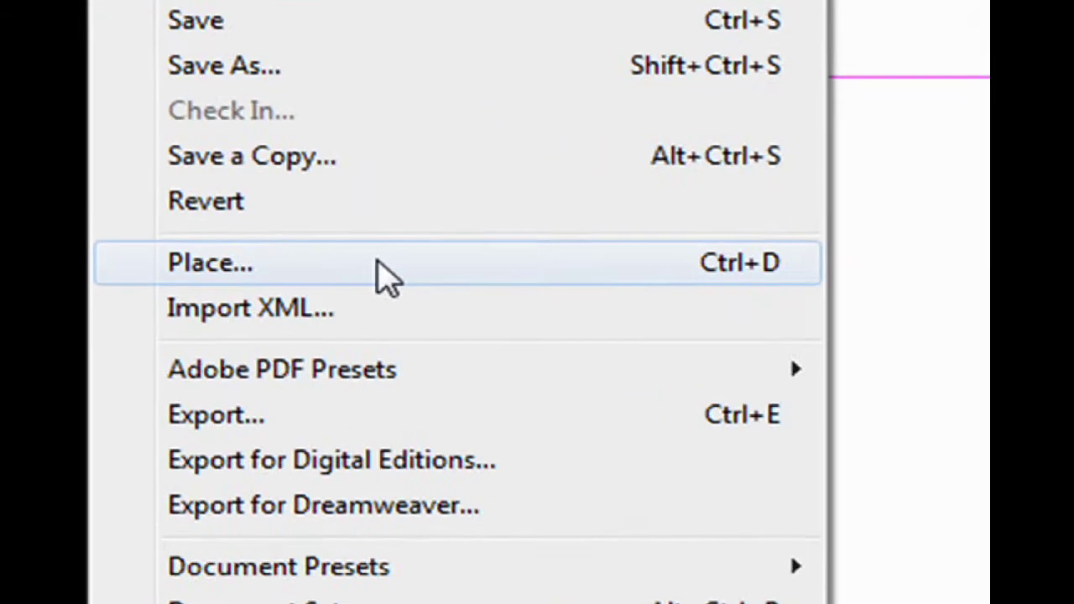
left_click(377, 262)
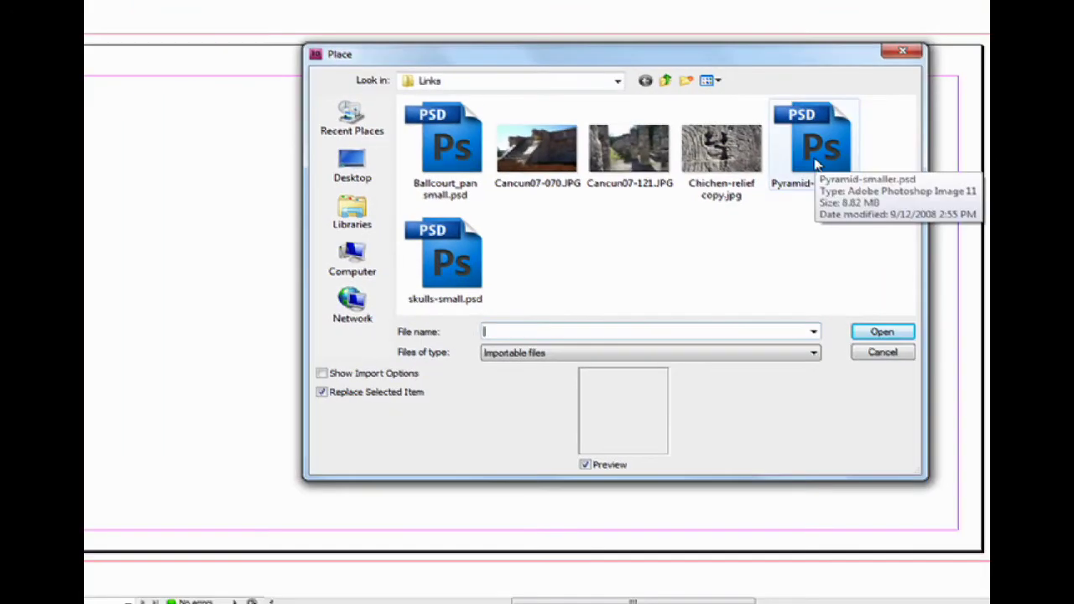
left_click(815, 164)
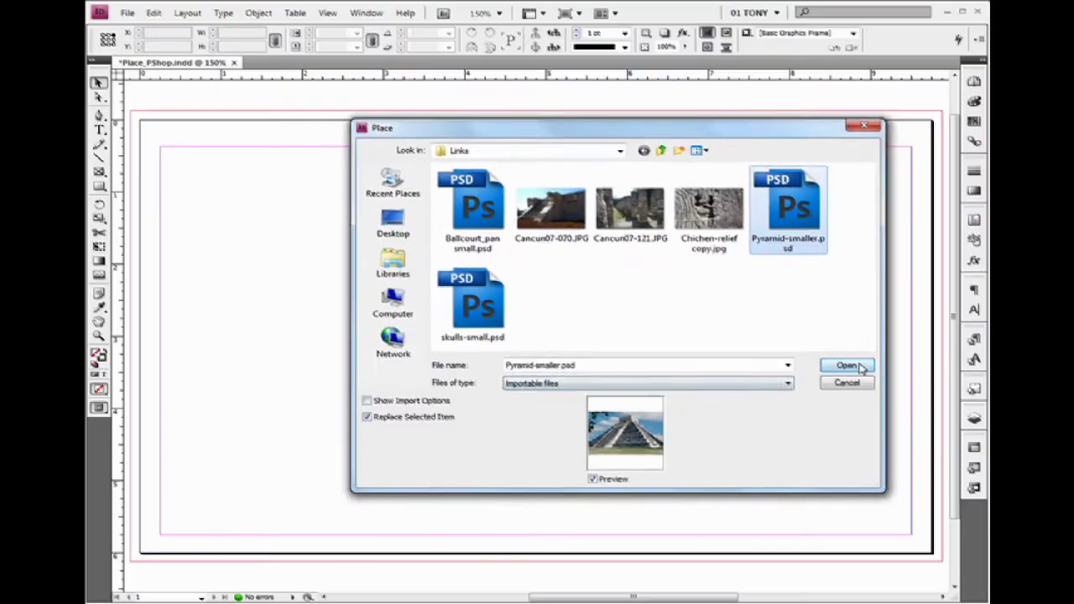
left_click(844, 364)
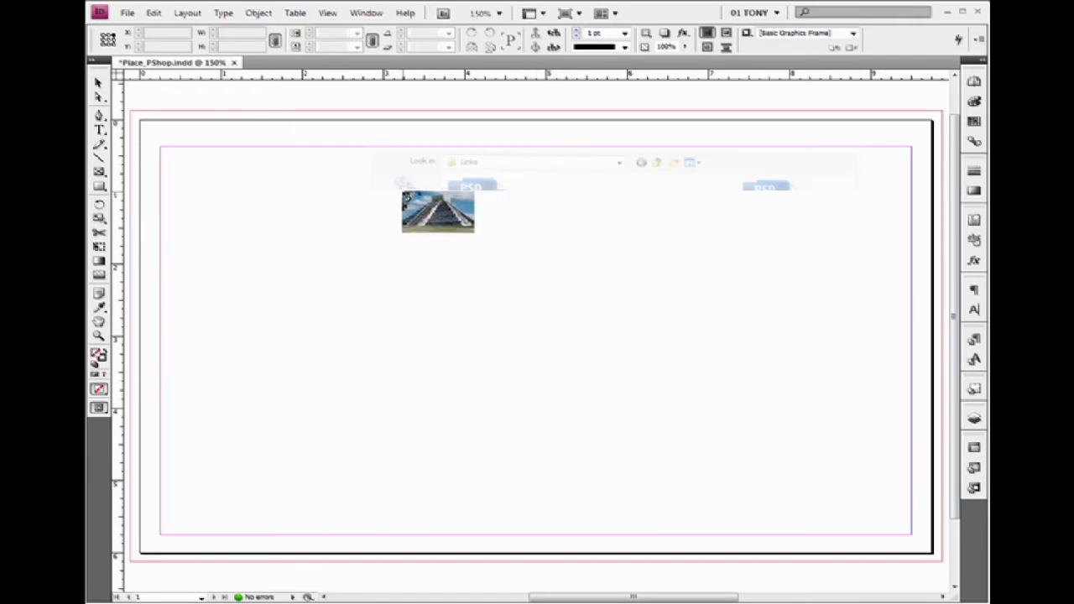
left_click(402, 193)
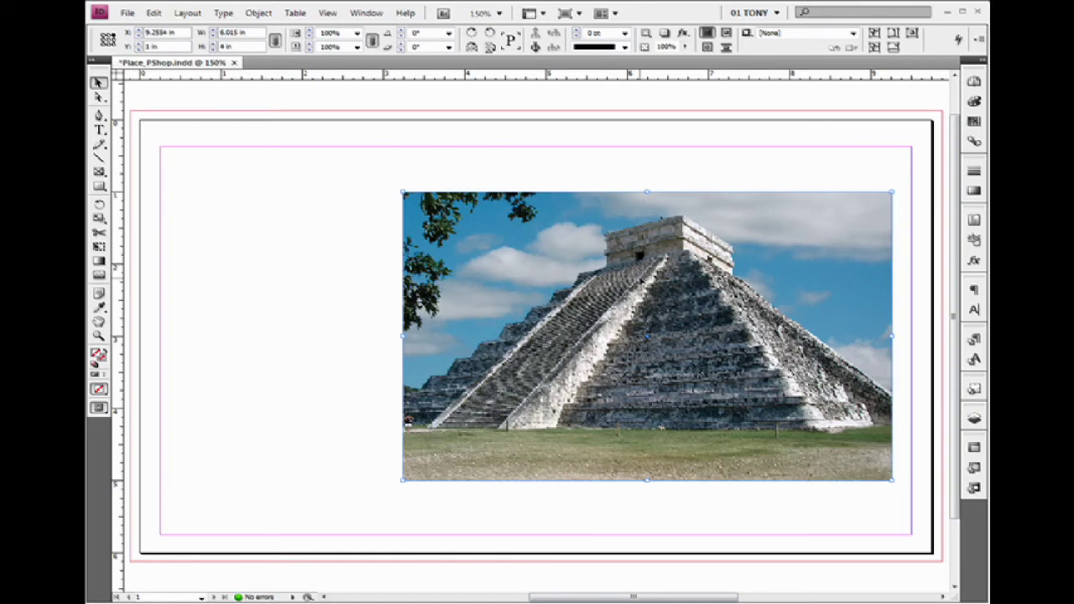
Undo the placement and re-place Pyramid-smaller.psd in a smaller frame dragged in the upper middle.
key("ctrl+z")
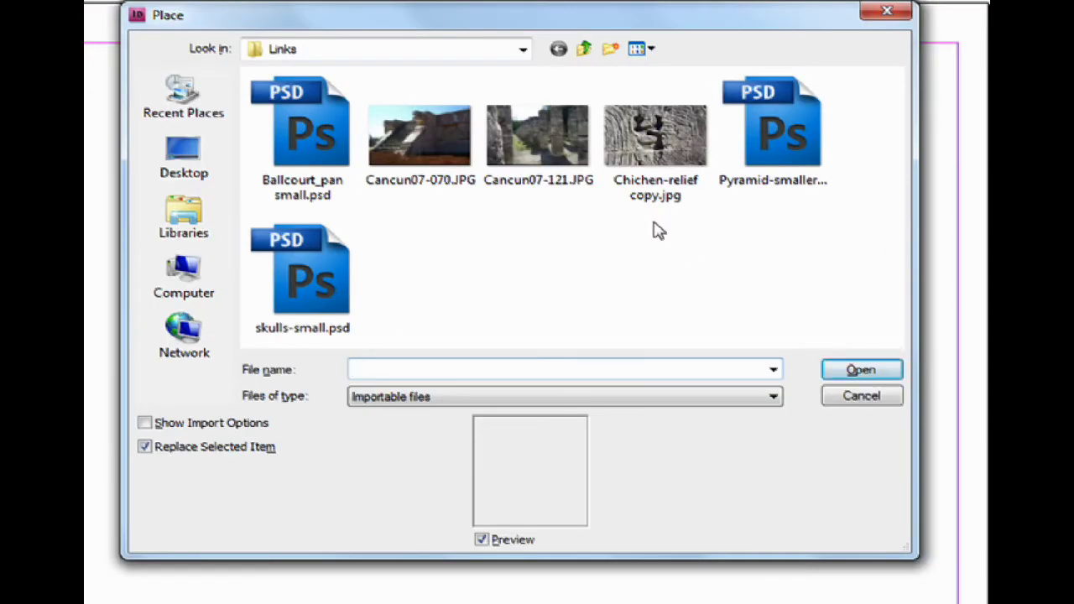
double_click(787, 138)
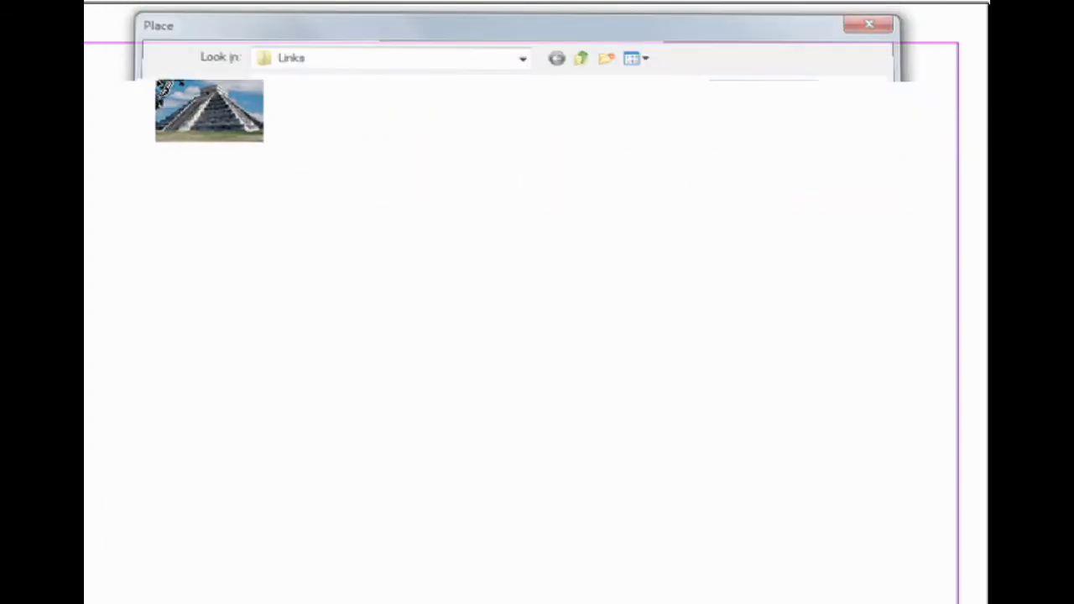
left_click_drag(276, 147, 644, 420)
left_click(746, 491)
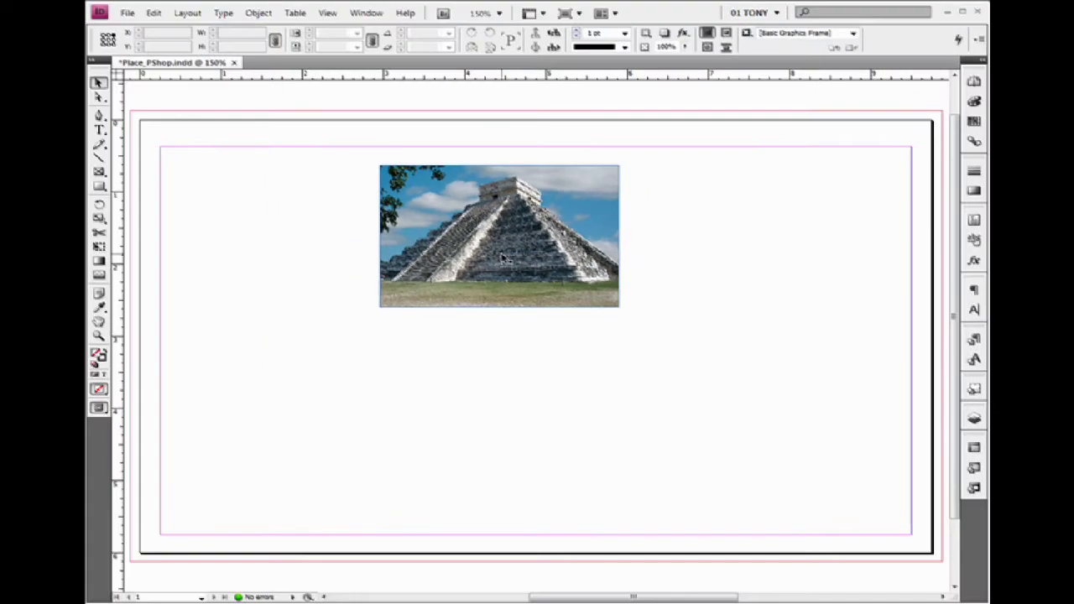
Delete the pyramid photo, make the GFX layer visible and active, and select the large frame.
left_click(519, 257)
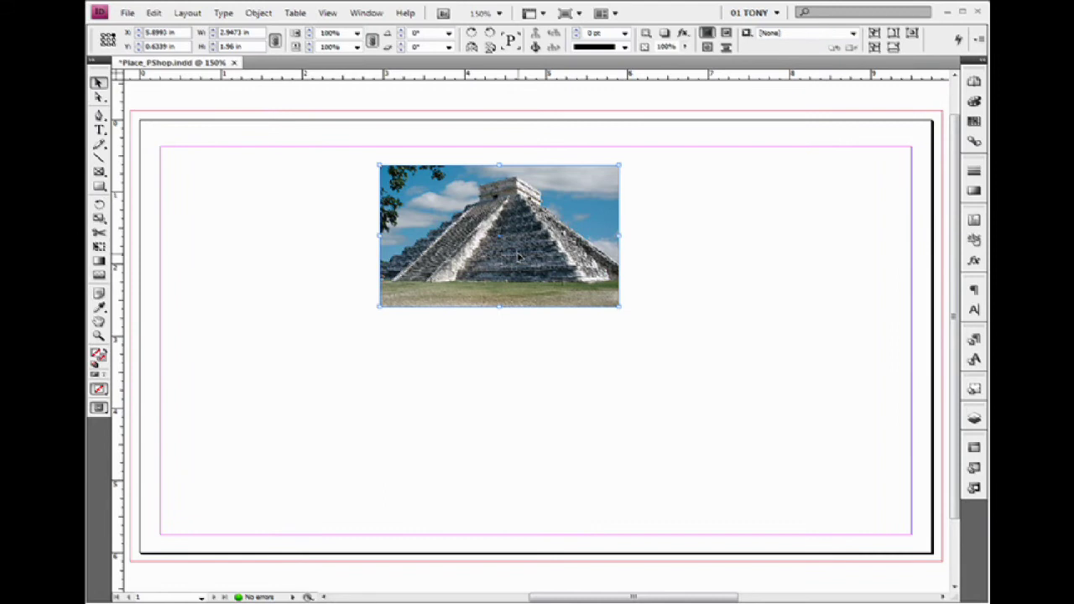
key("Delete")
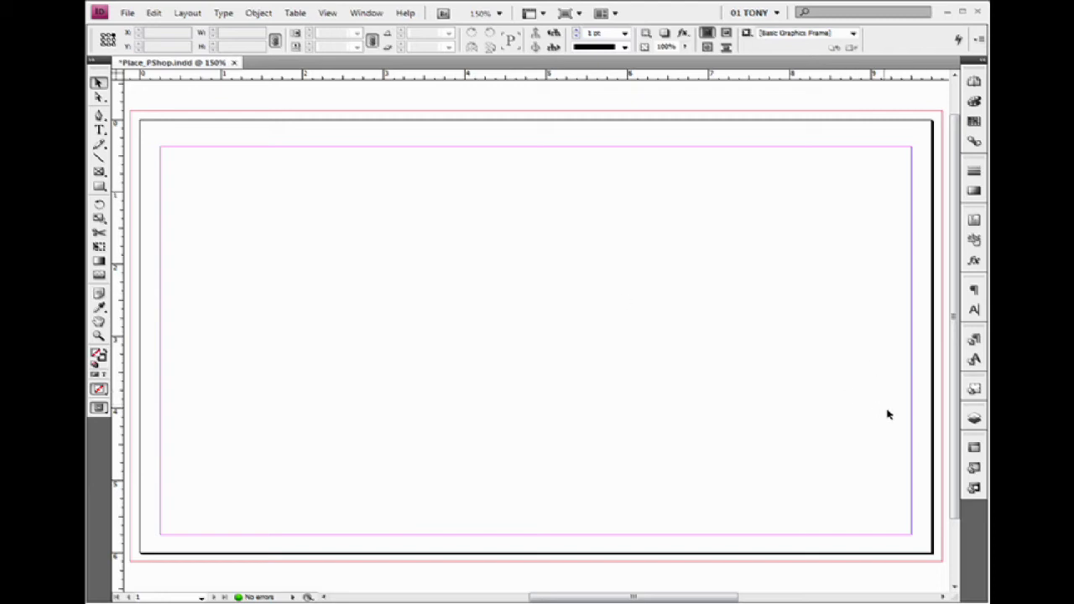
left_click(974, 417)
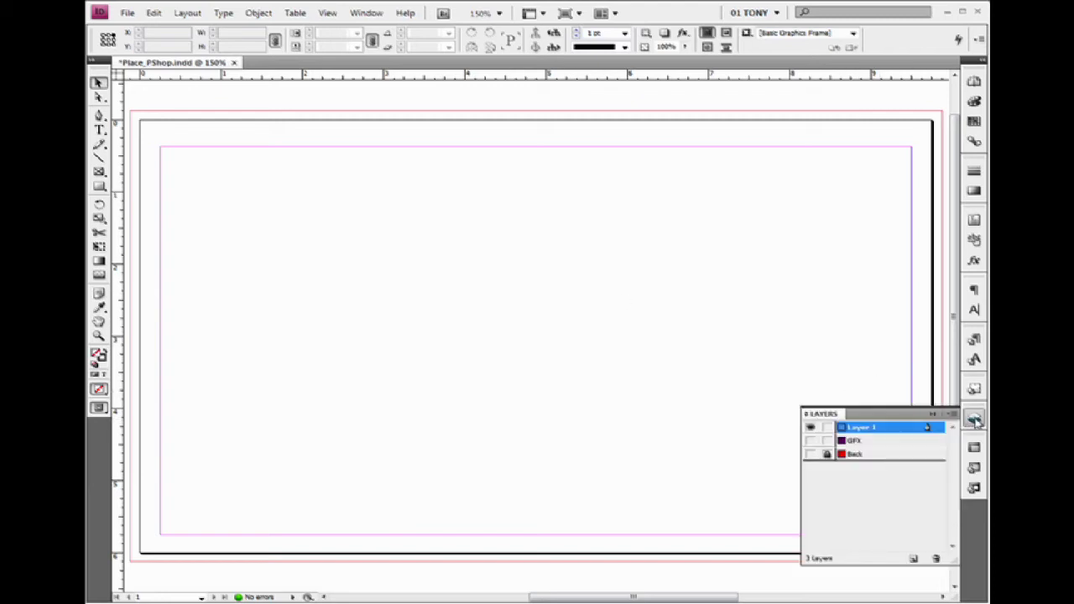
left_click(811, 441)
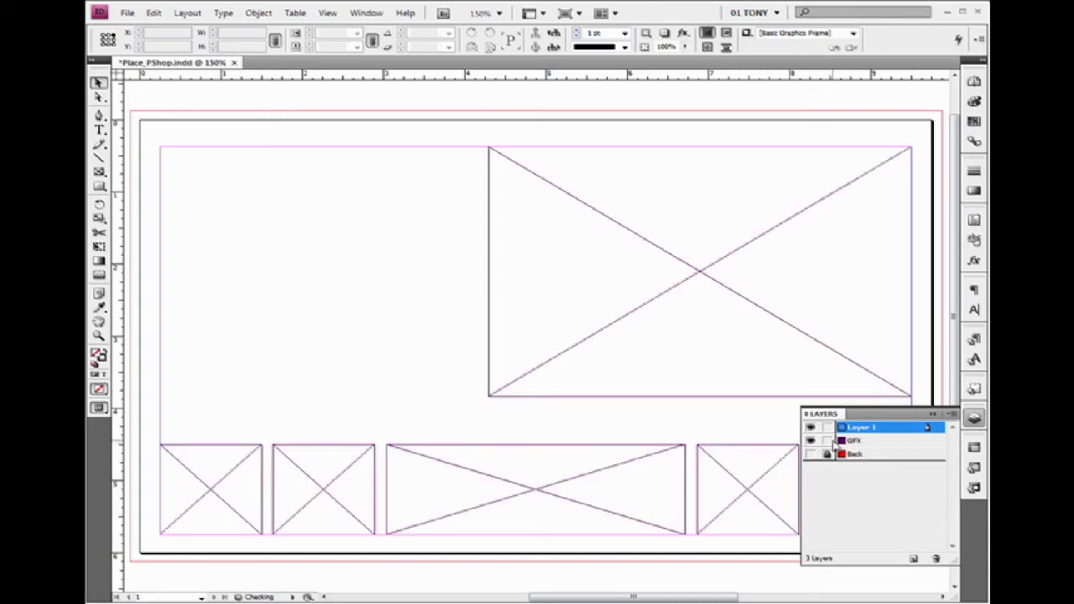
left_click(890, 443)
left_click(932, 415)
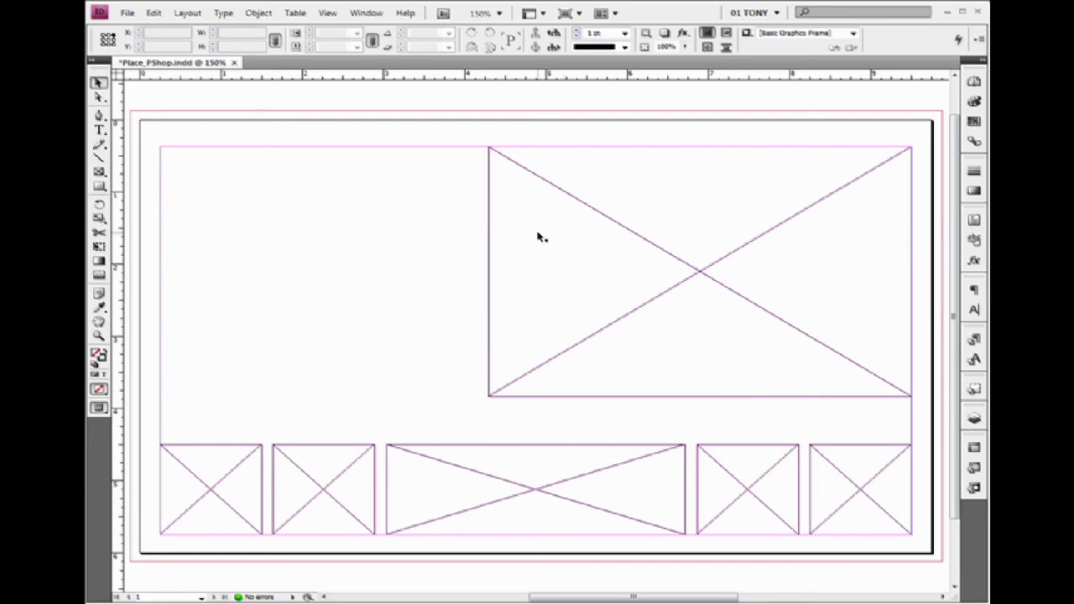
left_click(649, 244)
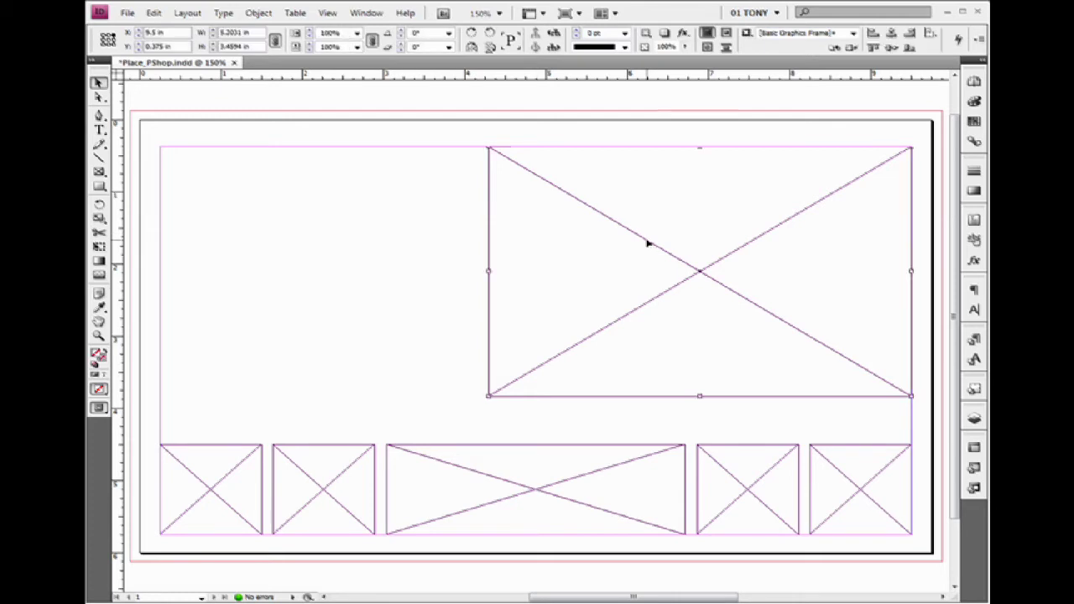
key("ctrl+d")
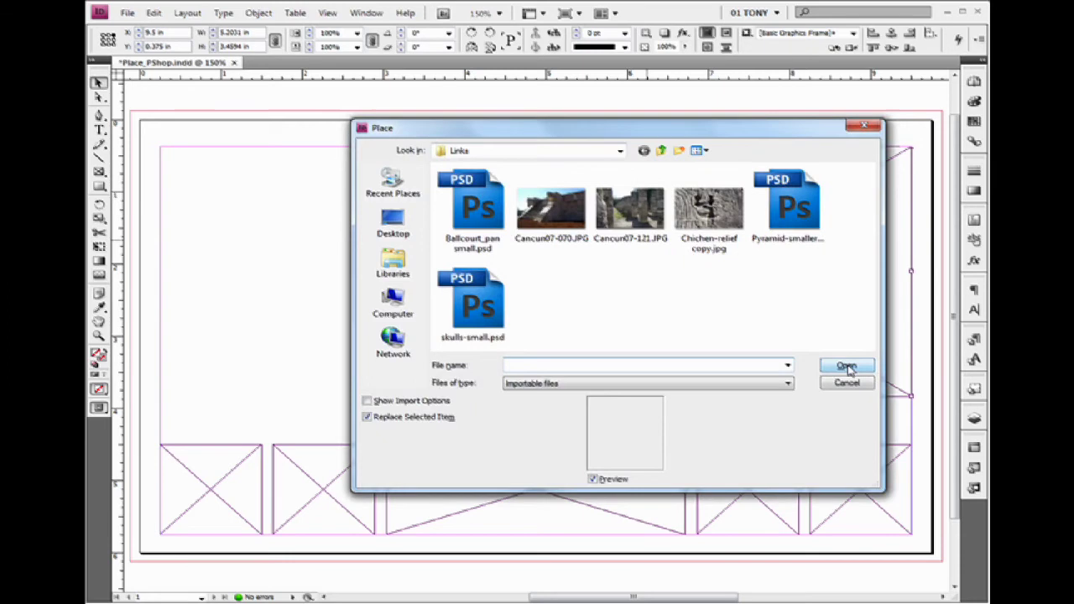
left_click(803, 212)
double_click(803, 211)
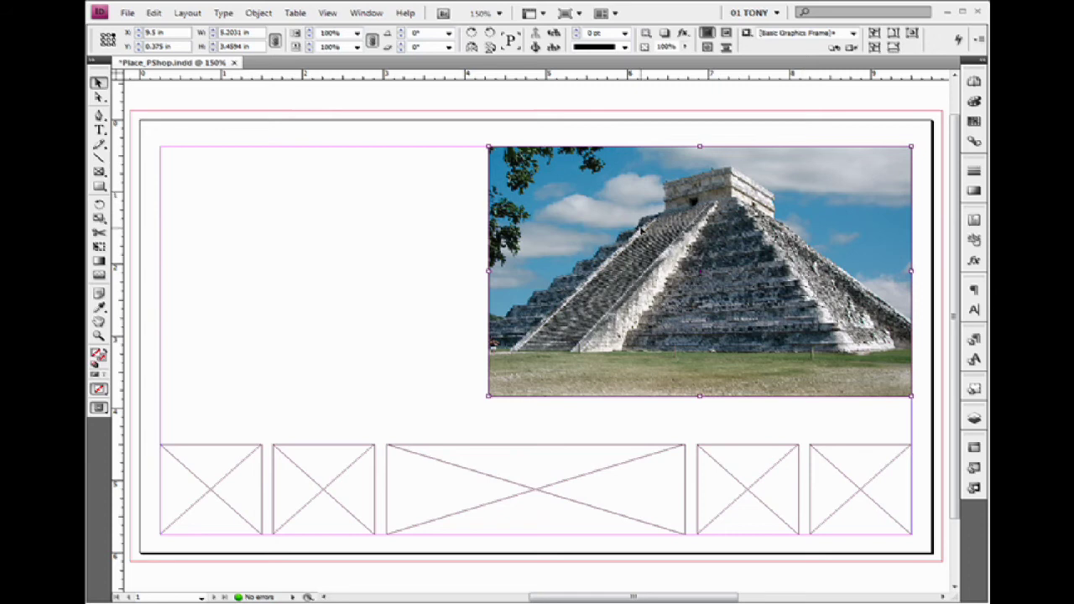
key("ctrl+z")
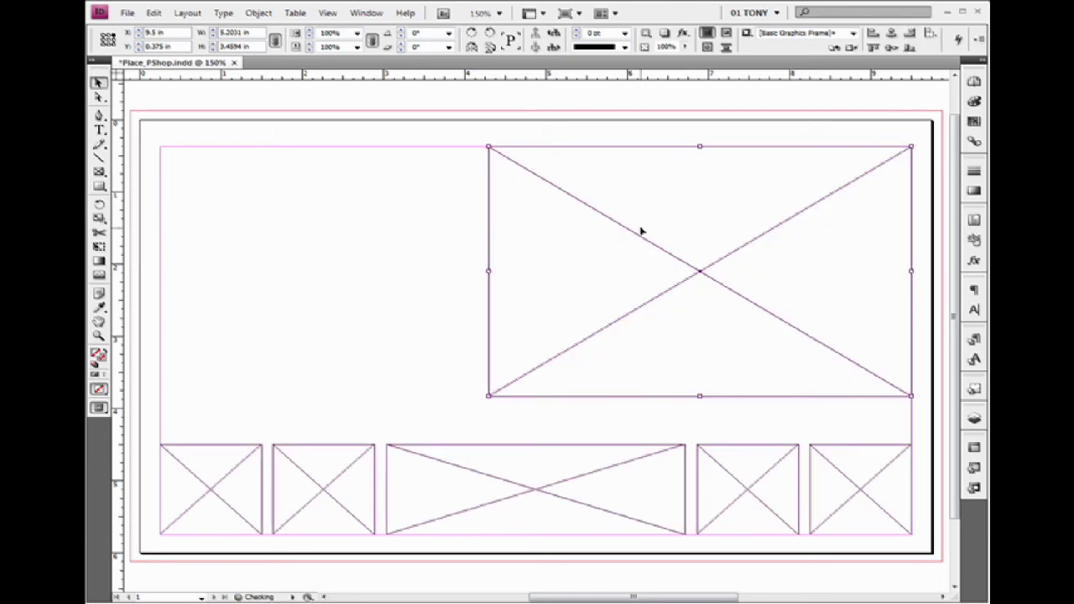
Place Pyramid-smaller.psd into the large top-right frame using Ctrl+D.
left_click(400, 210)
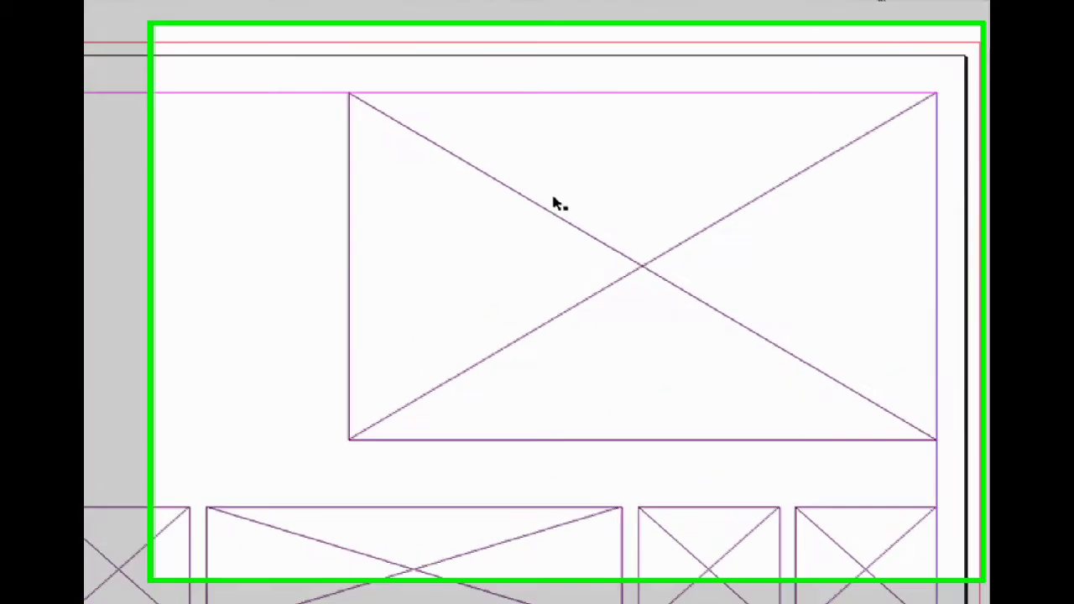
key("ctrl+d")
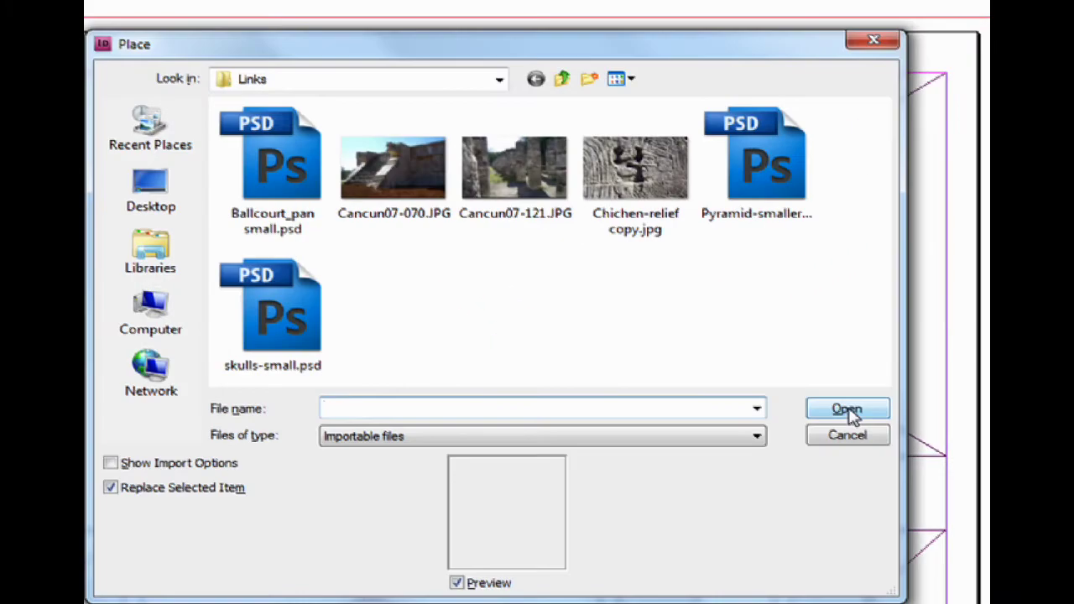
double_click(805, 202)
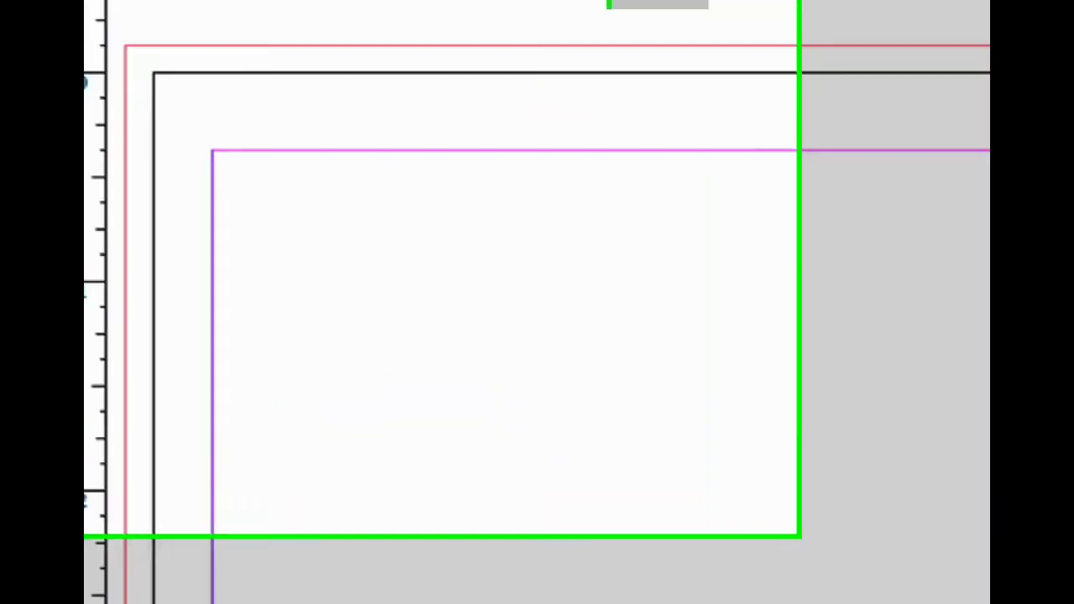
left_click_drag(132, 254, 437, 270)
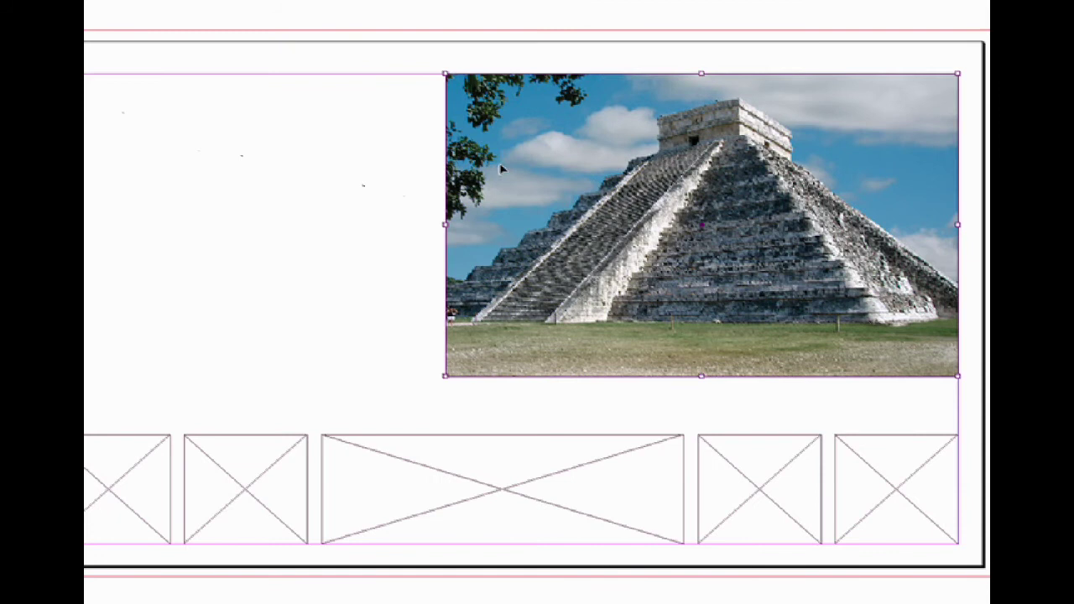
Deselect, then reselect the pyramid frame and delete the photo from it.
key("ctrl+shift+a")
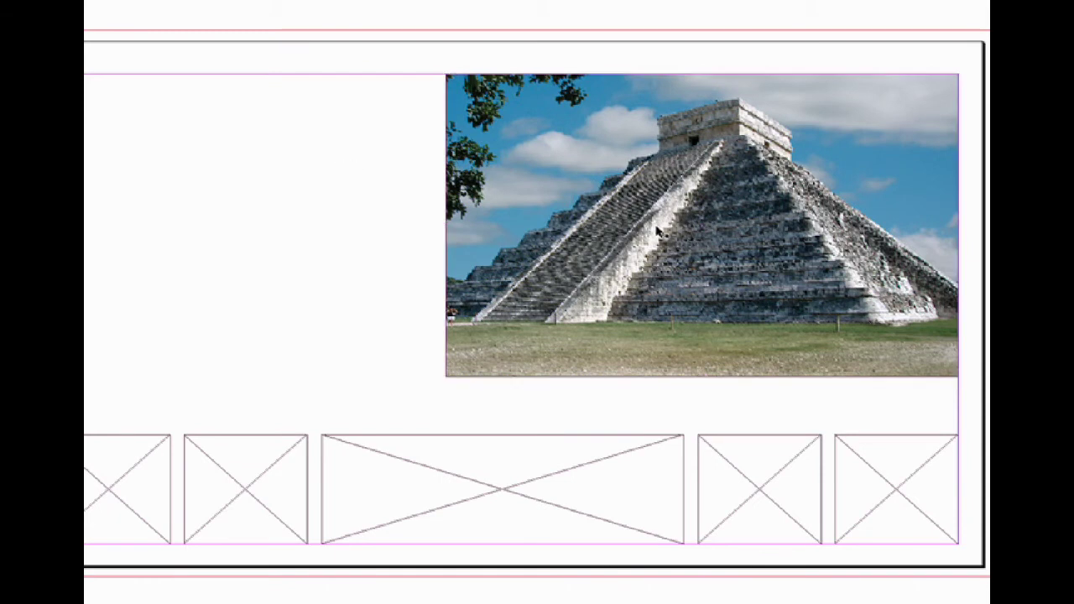
left_click(658, 232)
key("Delete")
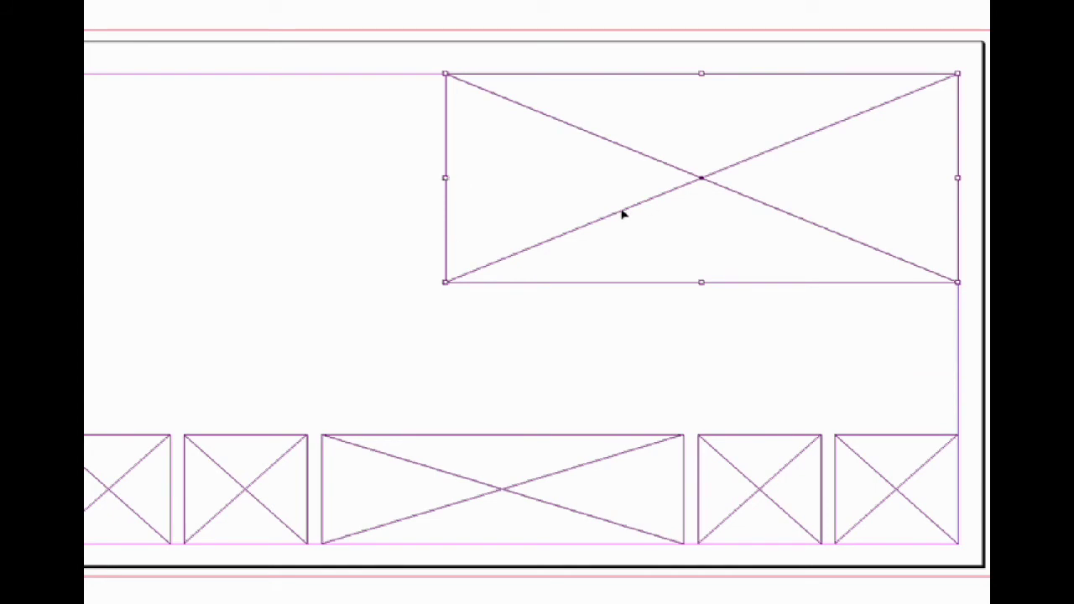
Place Pyramid-smaller.psd into the selected top-right strip frame via Ctrl+D.
key("ctrl+d")
left_click(818, 153)
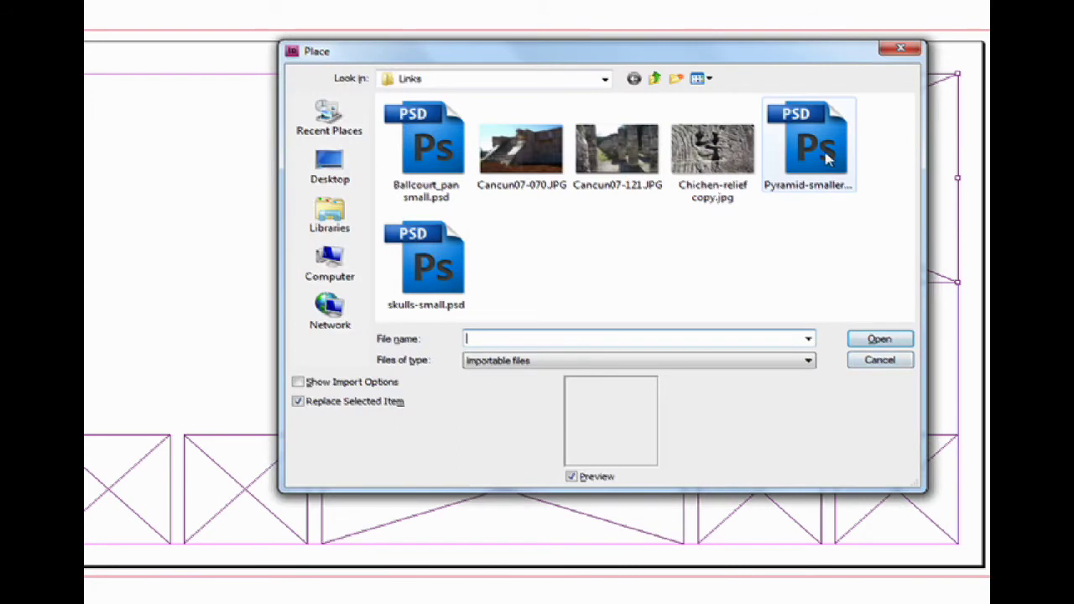
double_click(820, 153)
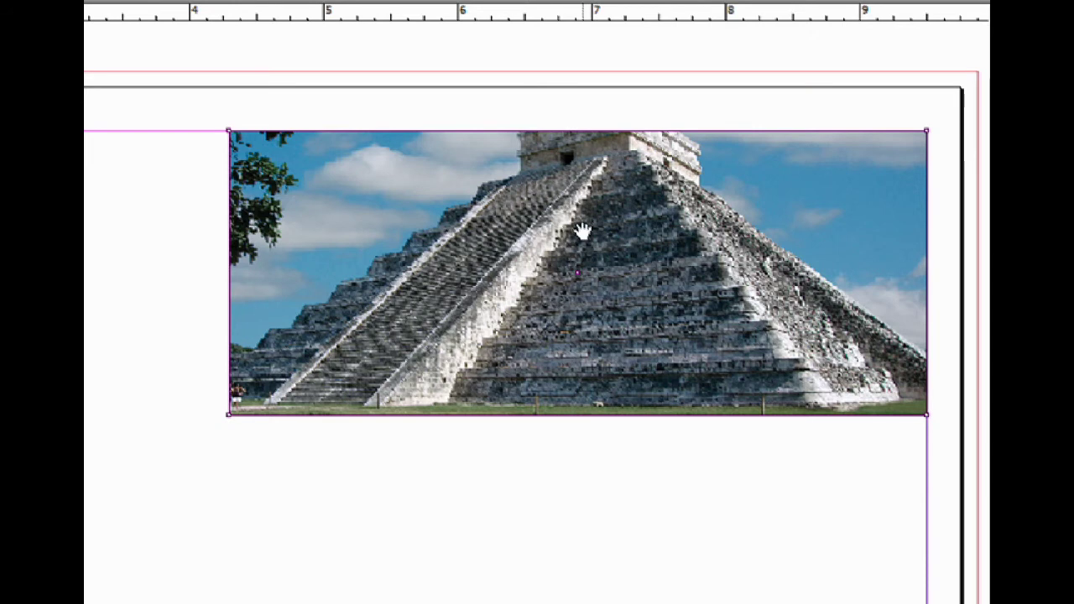
left_click(583, 237)
left_click_drag(583, 237, 587, 266)
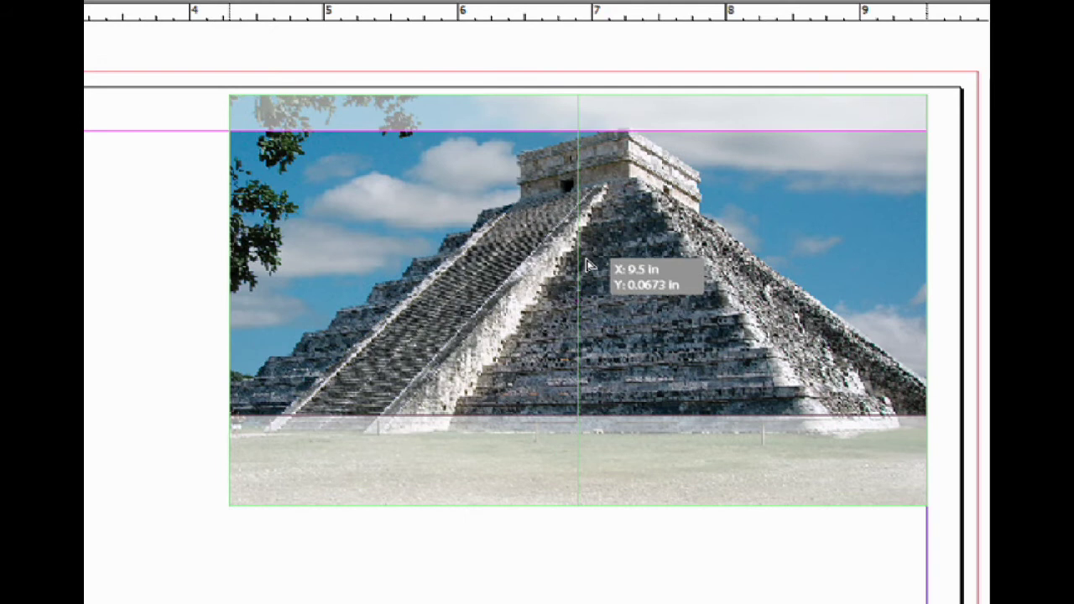
left_click_drag(587, 265, 582, 257)
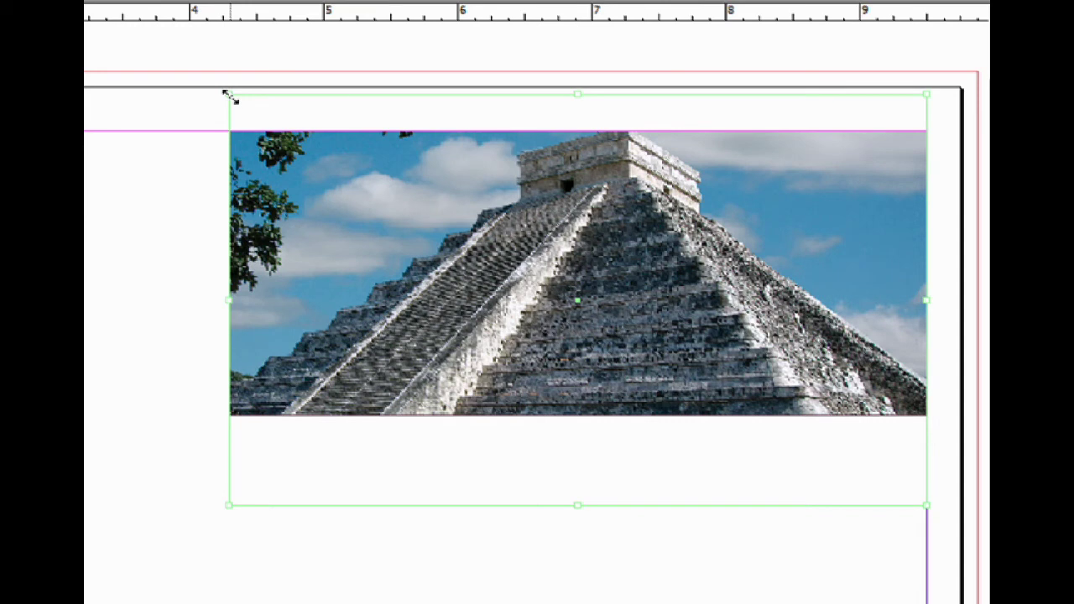
left_click_drag(226, 95, 402, 199)
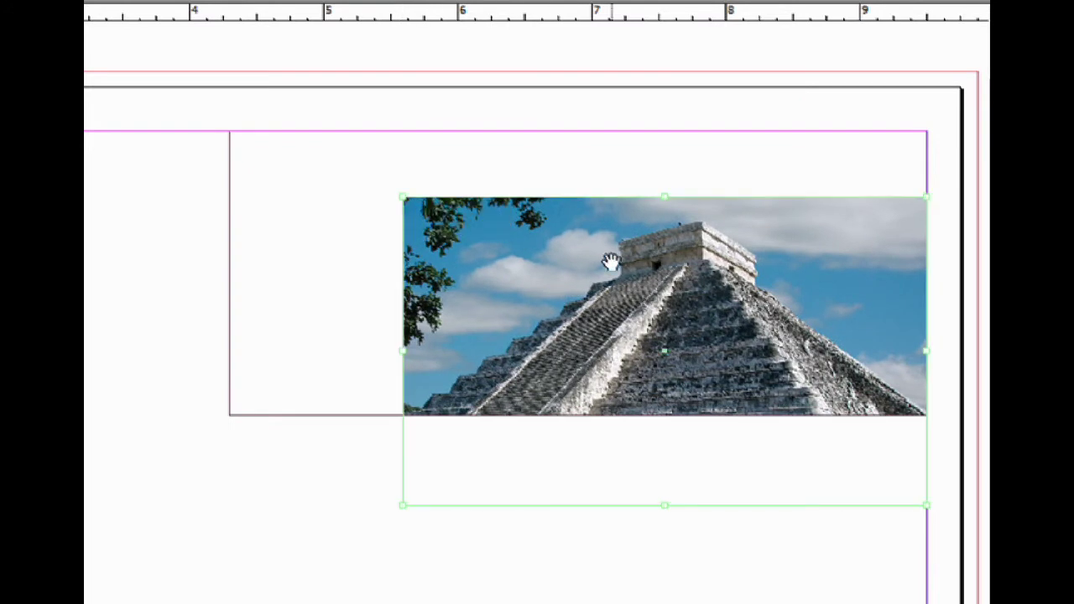
left_click_drag(611, 259, 524, 176)
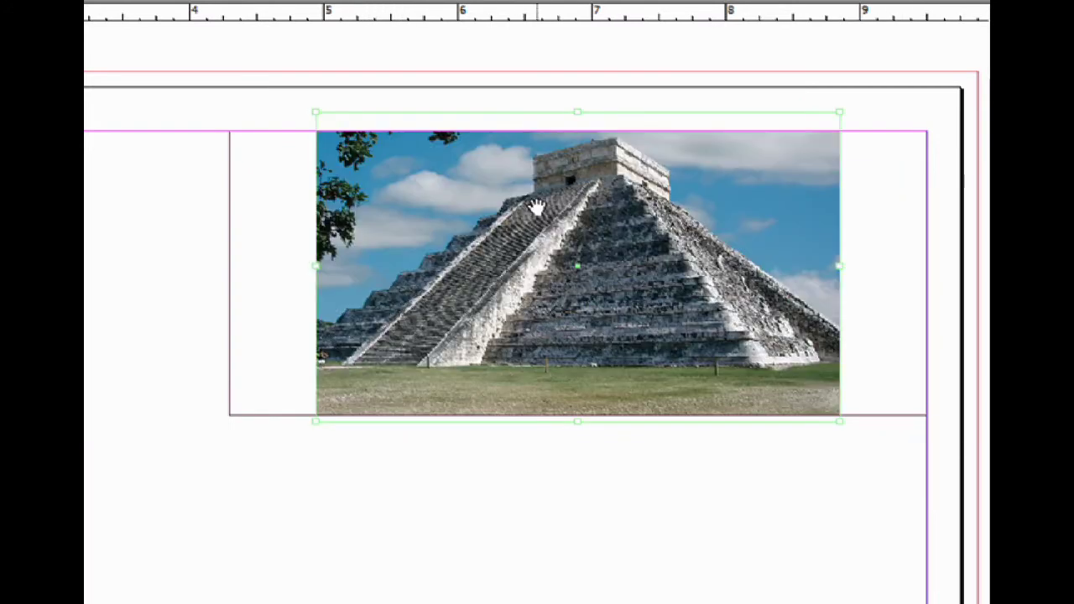
key("ctrl+alt+shift+c")
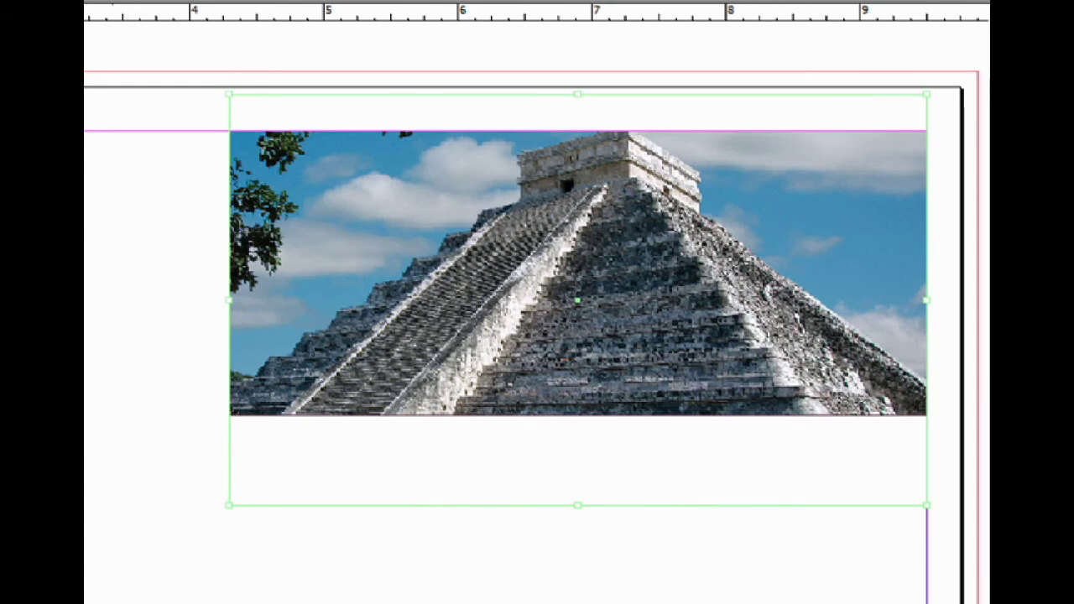
Scale the pyramid photo up inside its frame, cropping the grass, then return to Selection.
left_click(633, 257)
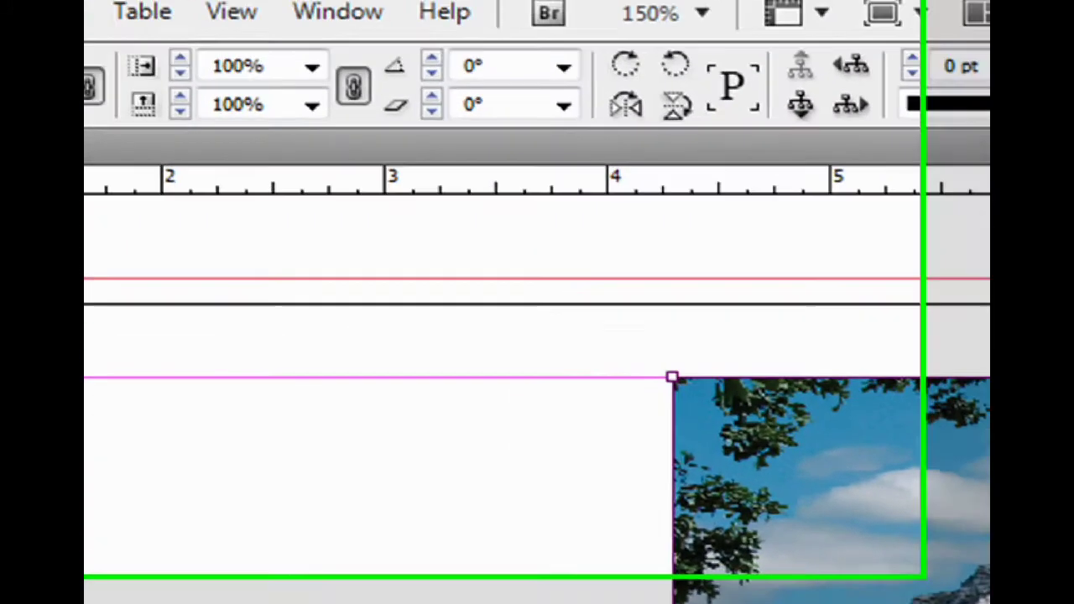
key("shift+Escape")
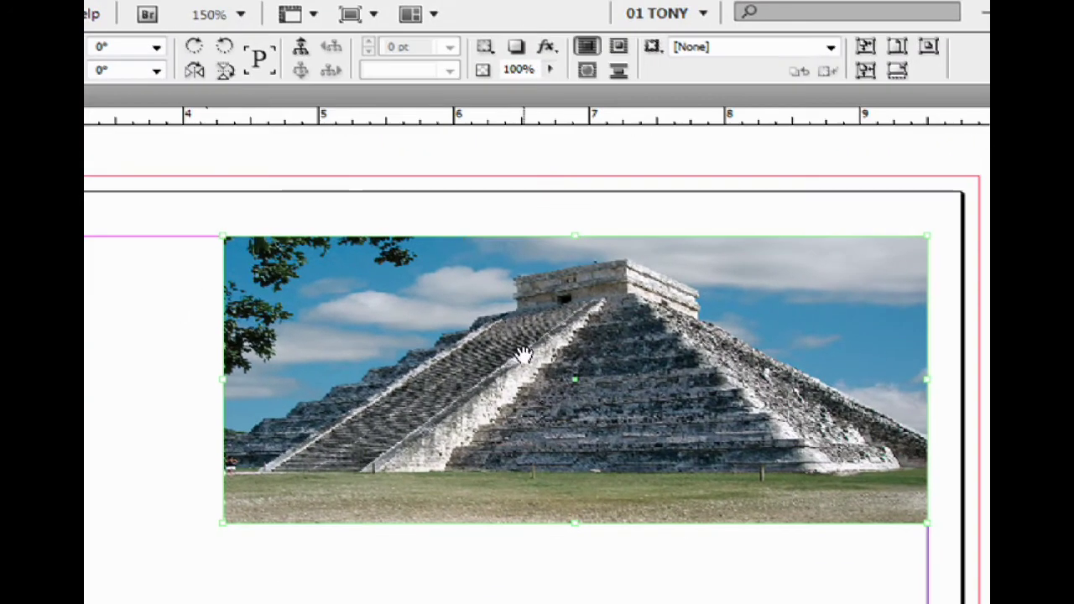
key("ctrl+z")
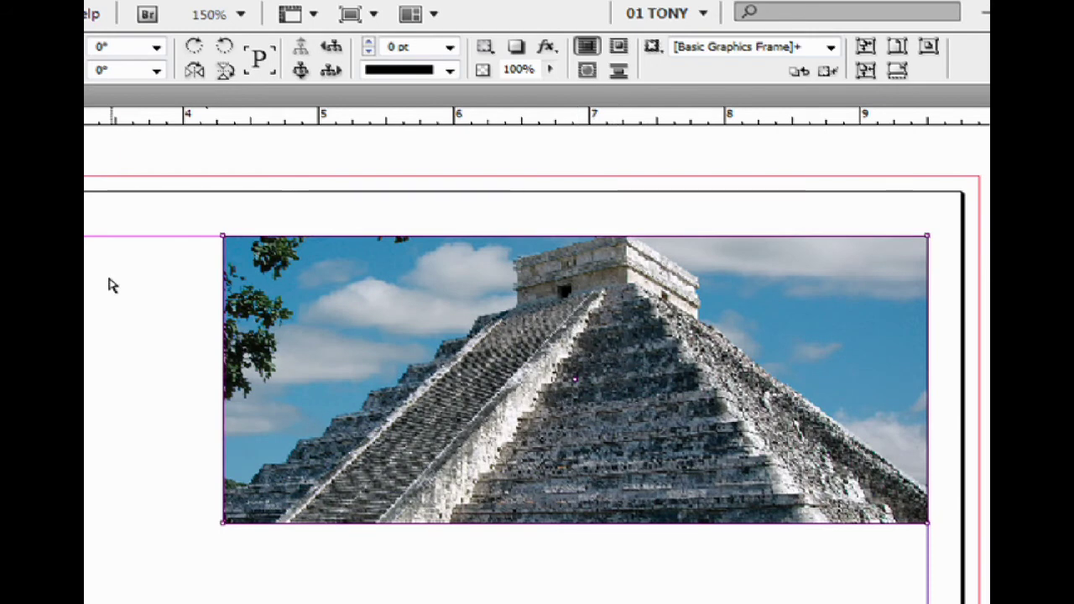
key("v")
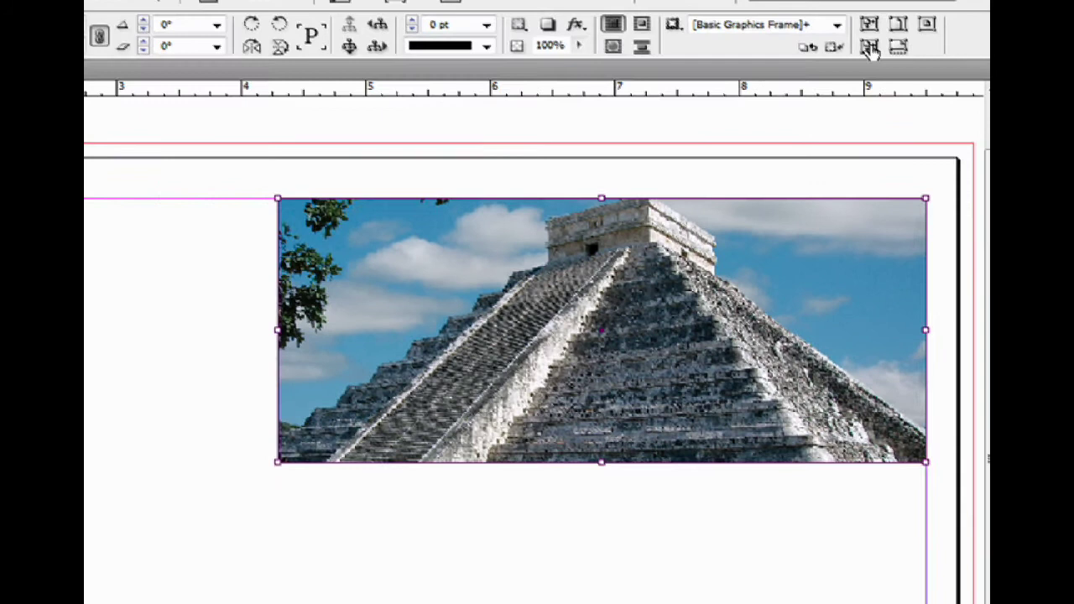
Fit the frame to the photo, drag its top edge to the margin guide, and fill proportionally.
left_click(870, 49)
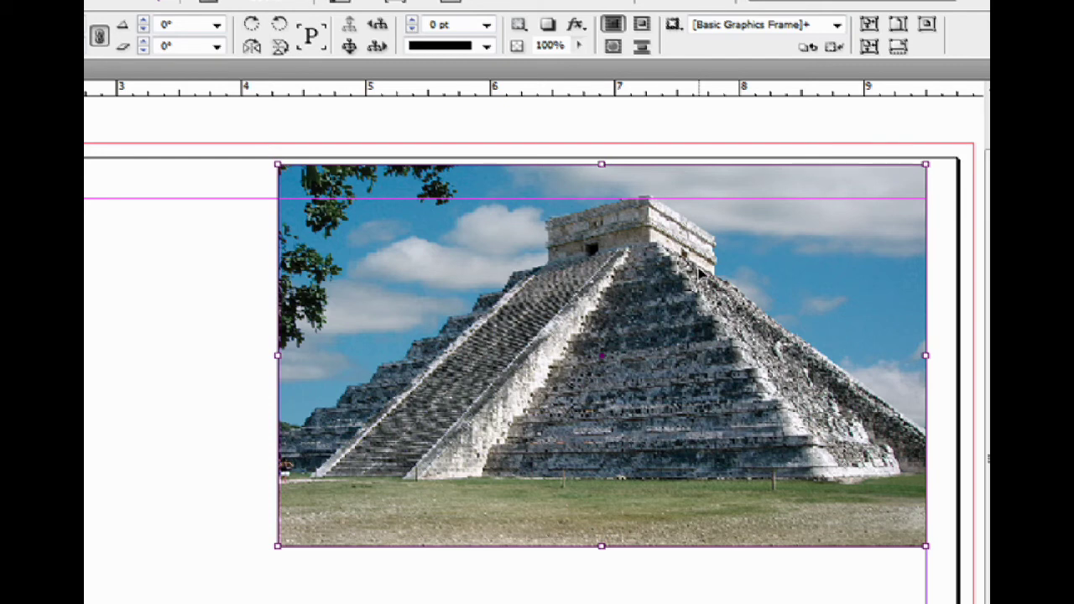
left_click_drag(601, 164, 601, 199)
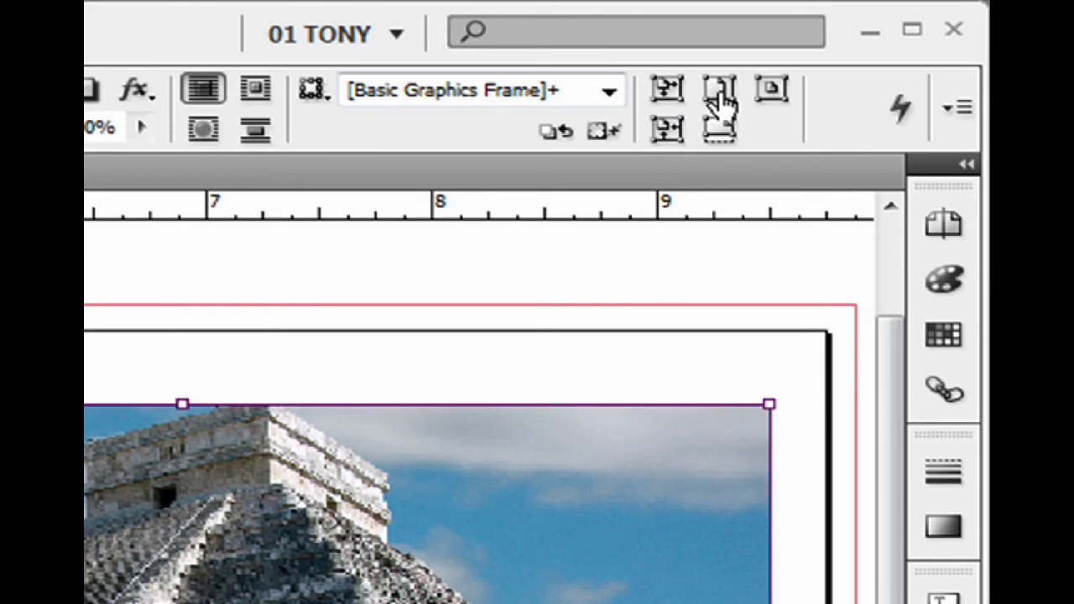
left_click(719, 99)
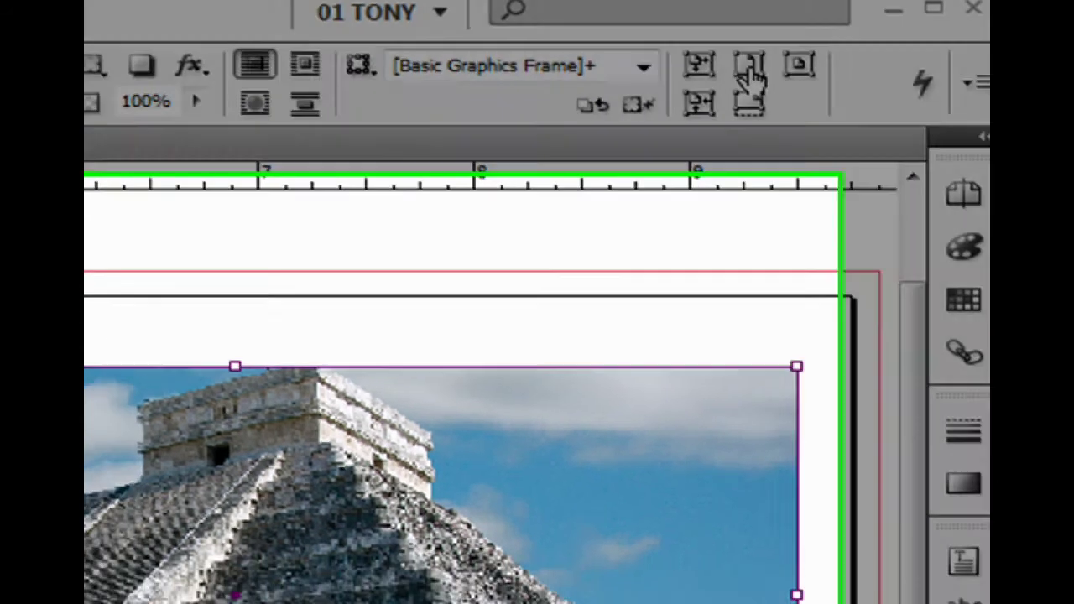
key("ctrl+alt+shift+e")
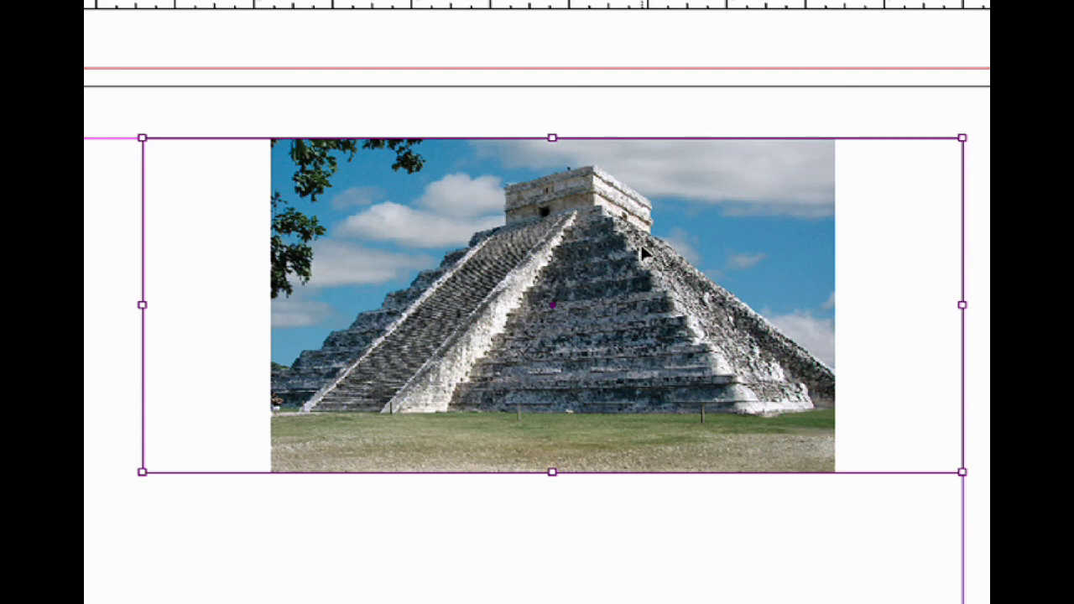
key("ctrl+alt+shift+c")
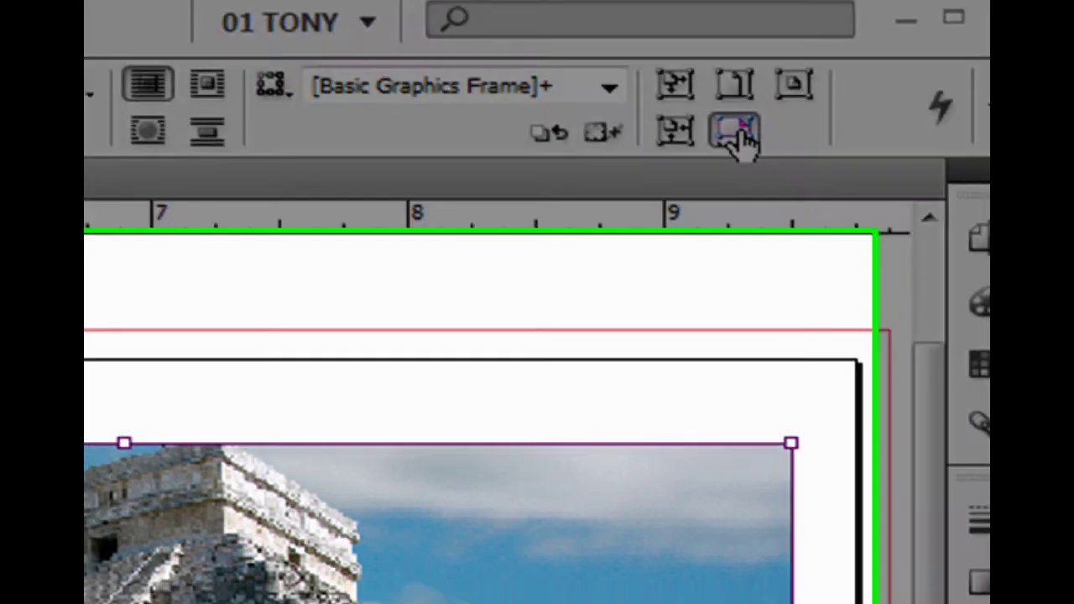
Fit the pyramid proportionally, move its frame slightly down, centre it, and nudge the photo down.
left_click(726, 144)
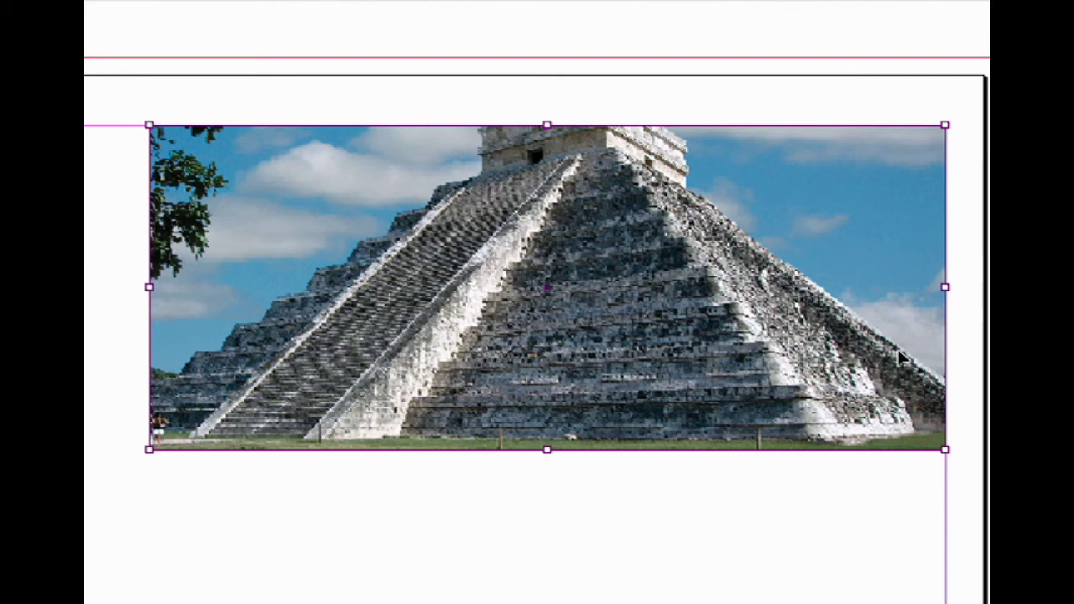
left_click(590, 241)
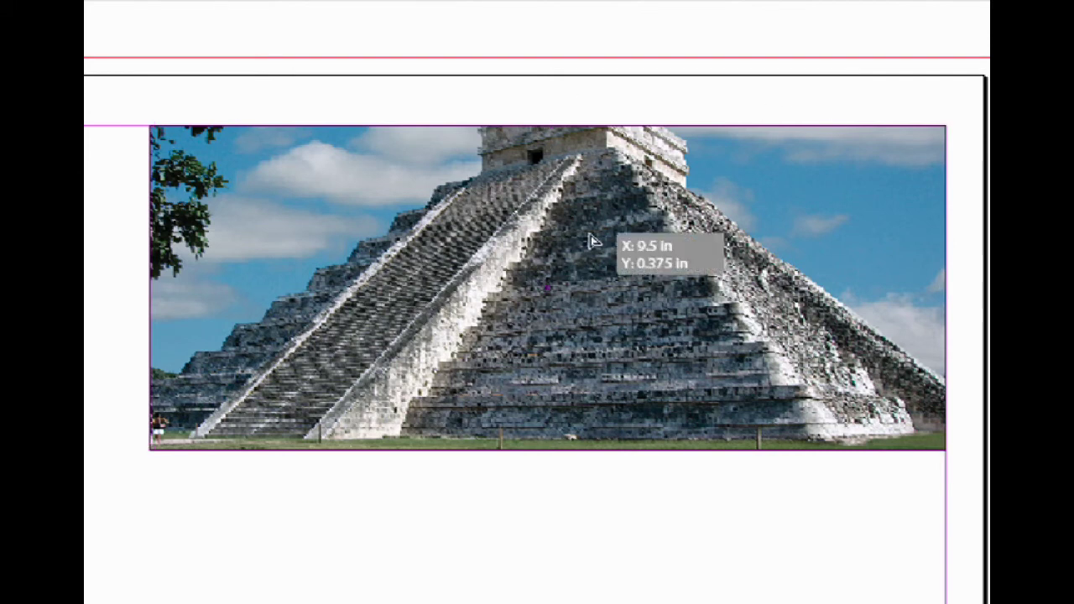
left_click_drag(590, 236, 599, 264)
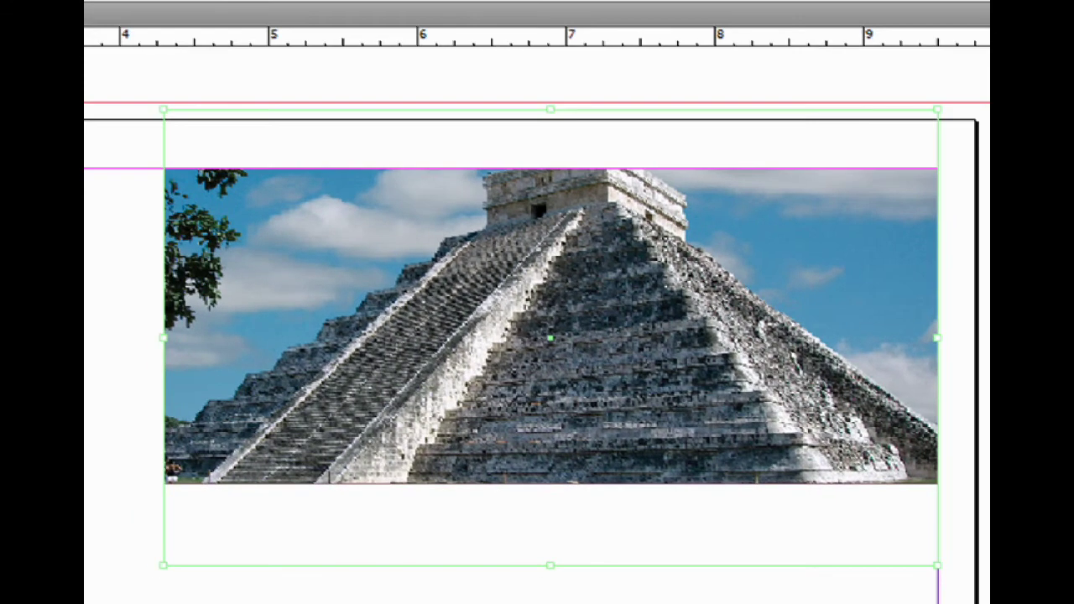
key("ctrl+shift+e")
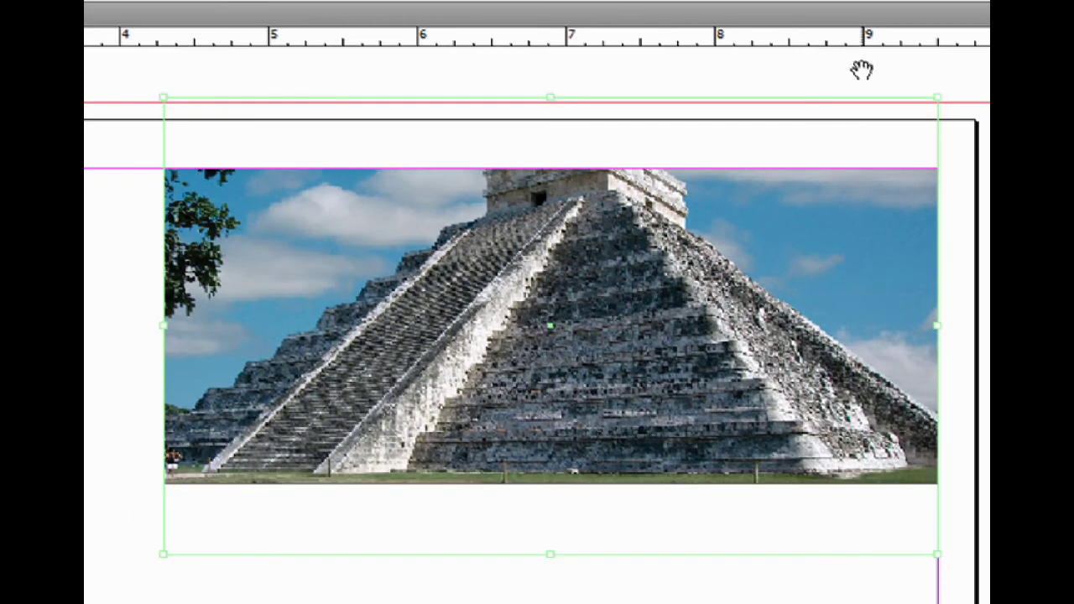
double_click(578, 267)
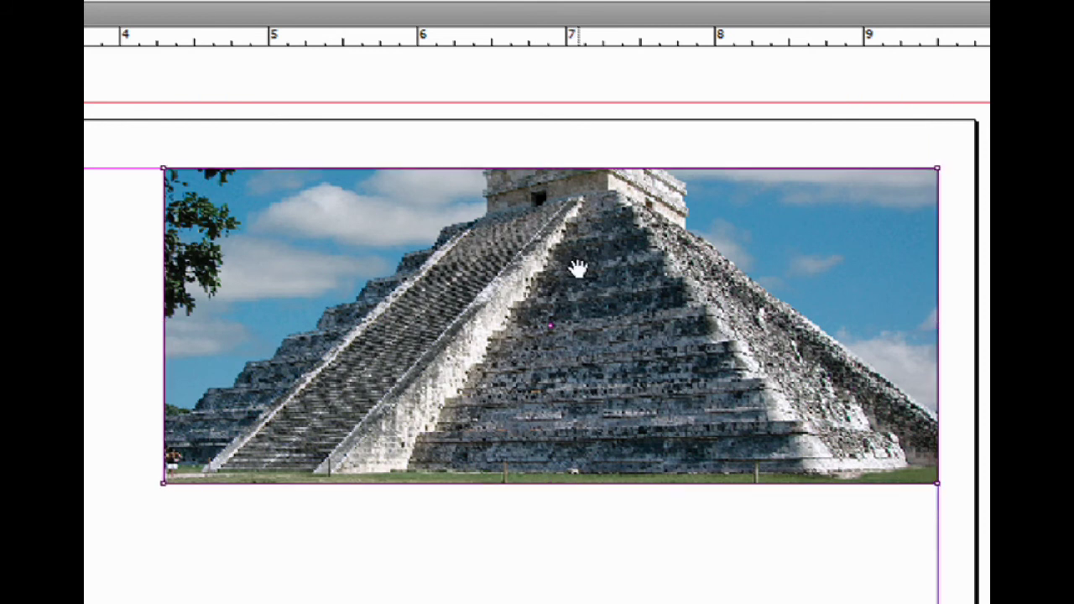
left_click_drag(577, 267, 528, 276)
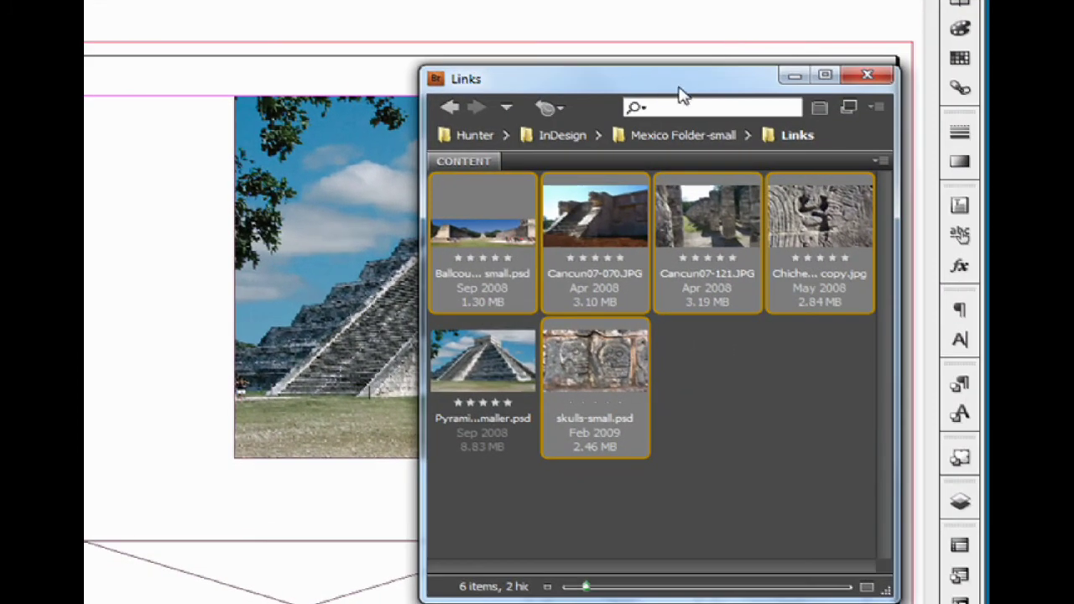
Drag the Links photos from Bridge onto the InDesign page and minimize Bridge.
left_click_drag(759, 130, 667, 132)
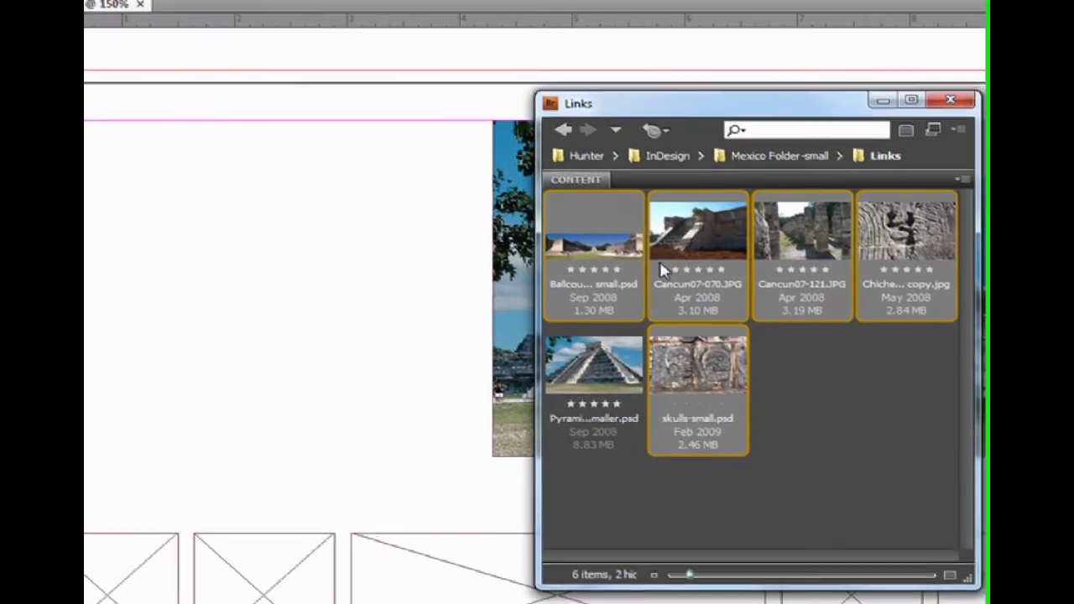
left_click_drag(721, 227, 228, 269)
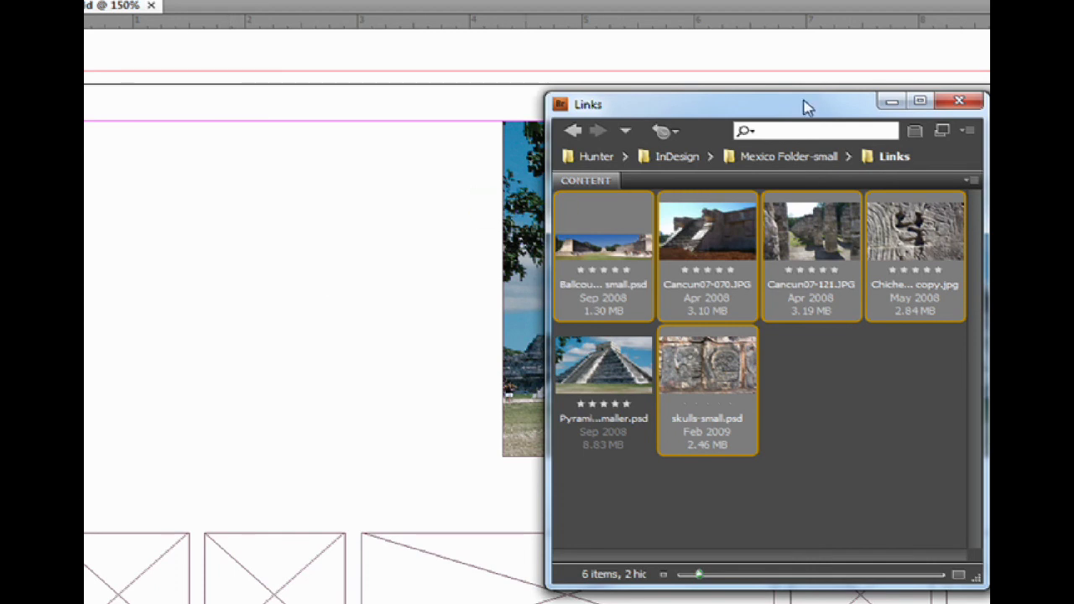
left_click(891, 101)
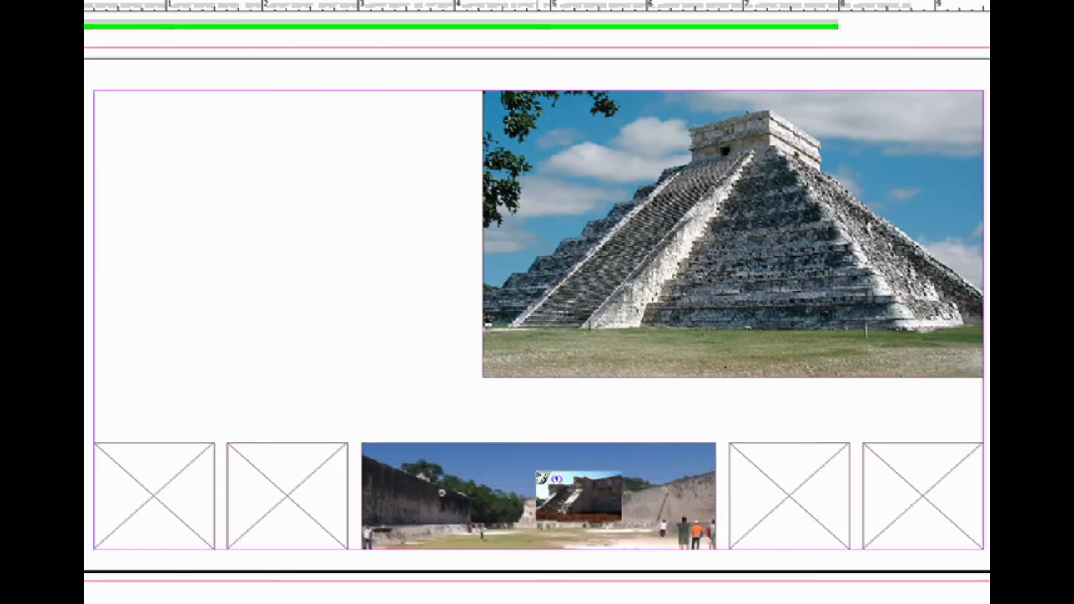
left_click(337, 491)
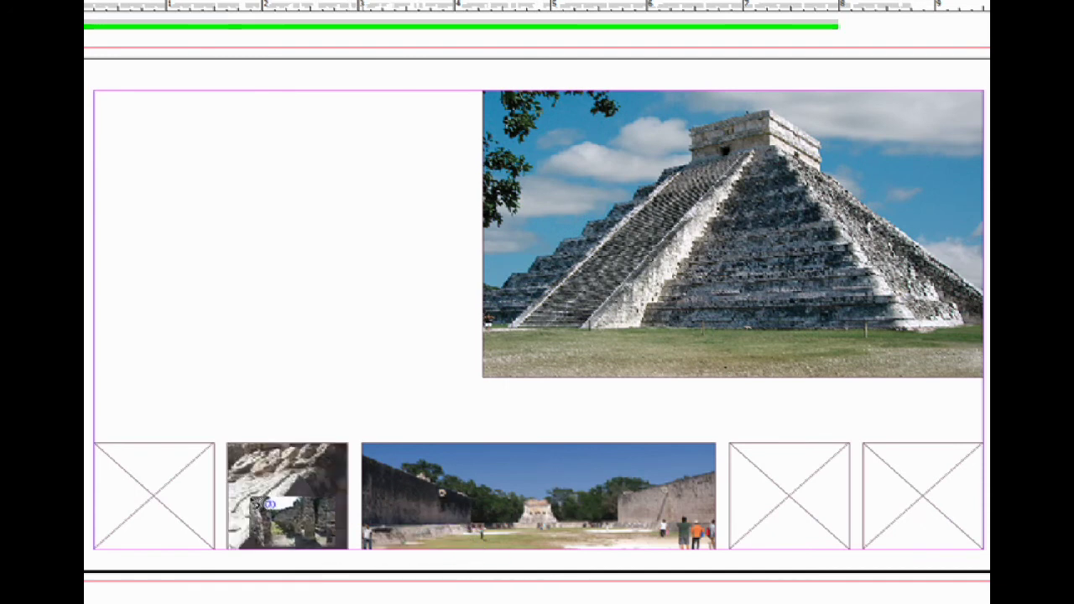
left_click(160, 470)
left_click(793, 504)
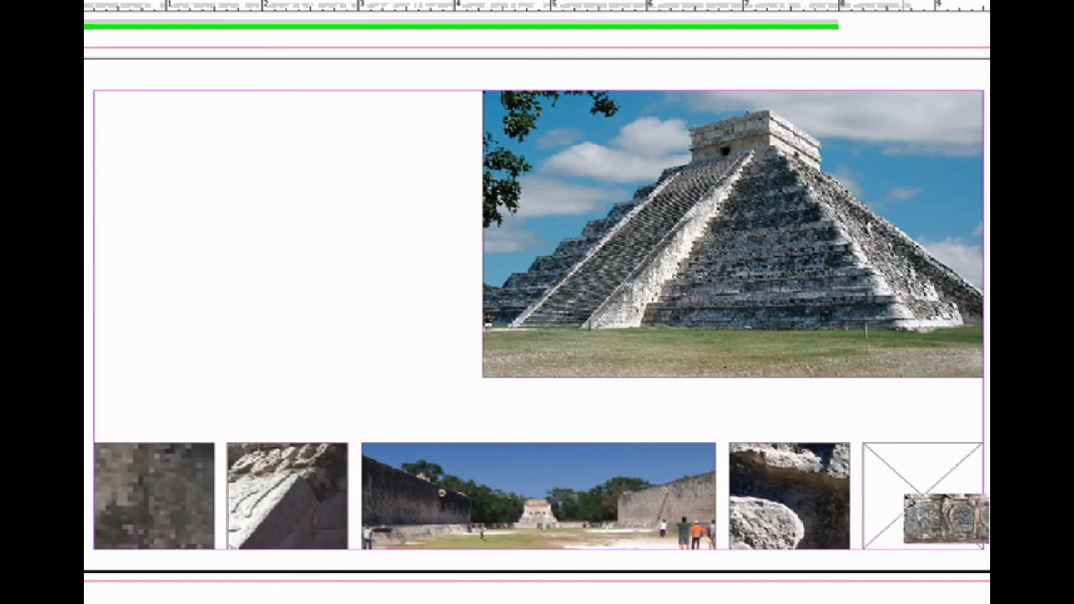
left_click(908, 500)
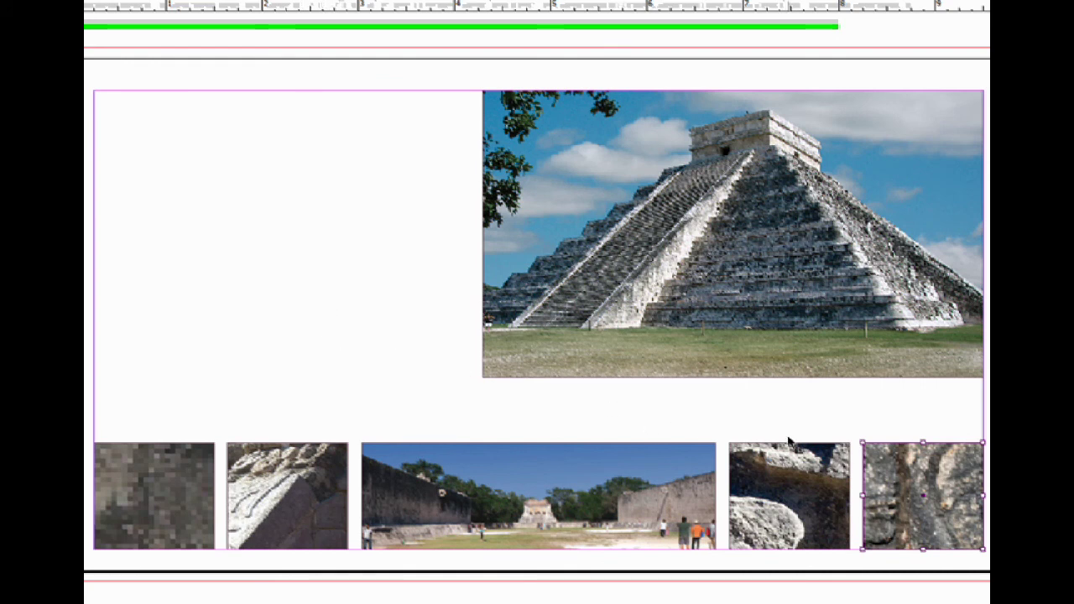
left_click(312, 335)
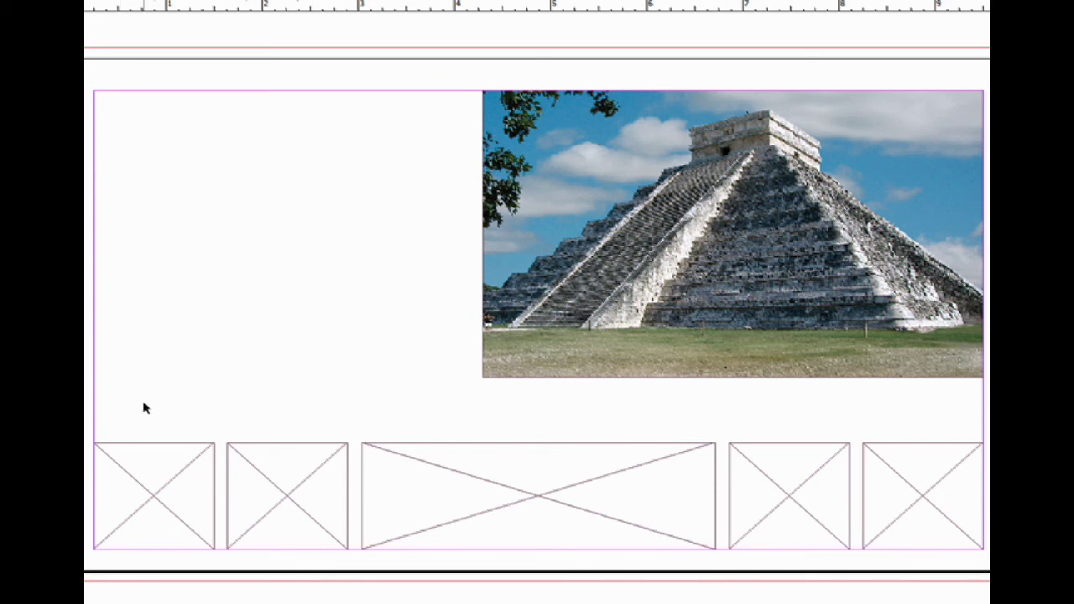
Marquee-select the five bottom frames and set their Frame Fitting Options to Fill Frame Proportionally.
mouse_move(143, 405)
left_mouse_down()
mouse_move(319, 477)
mouse_move(906, 514)
left_mouse_up()
right_click(594, 491)
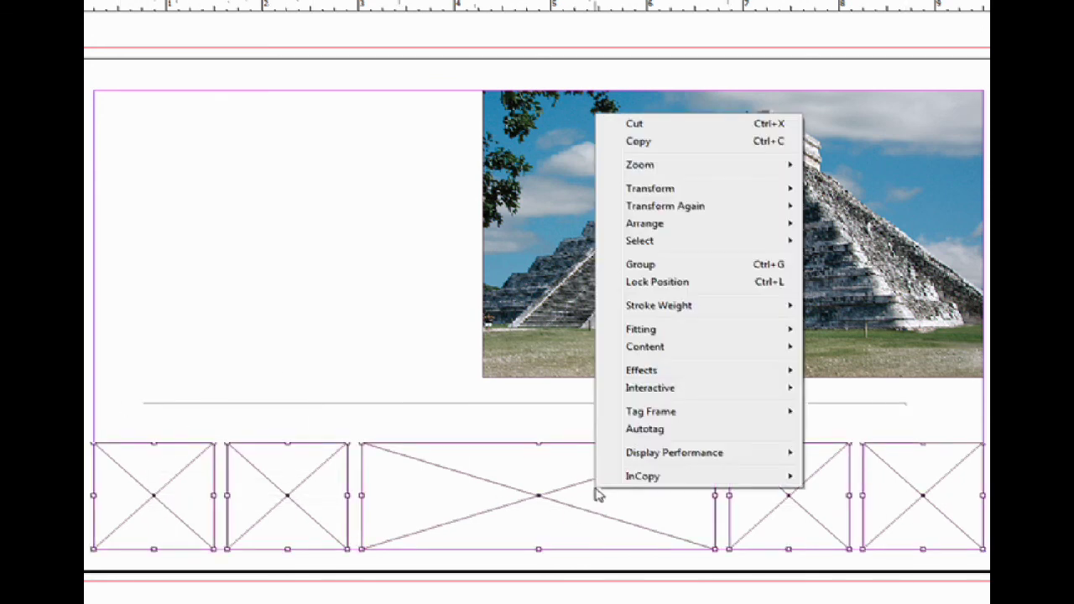
mouse_move(658, 333)
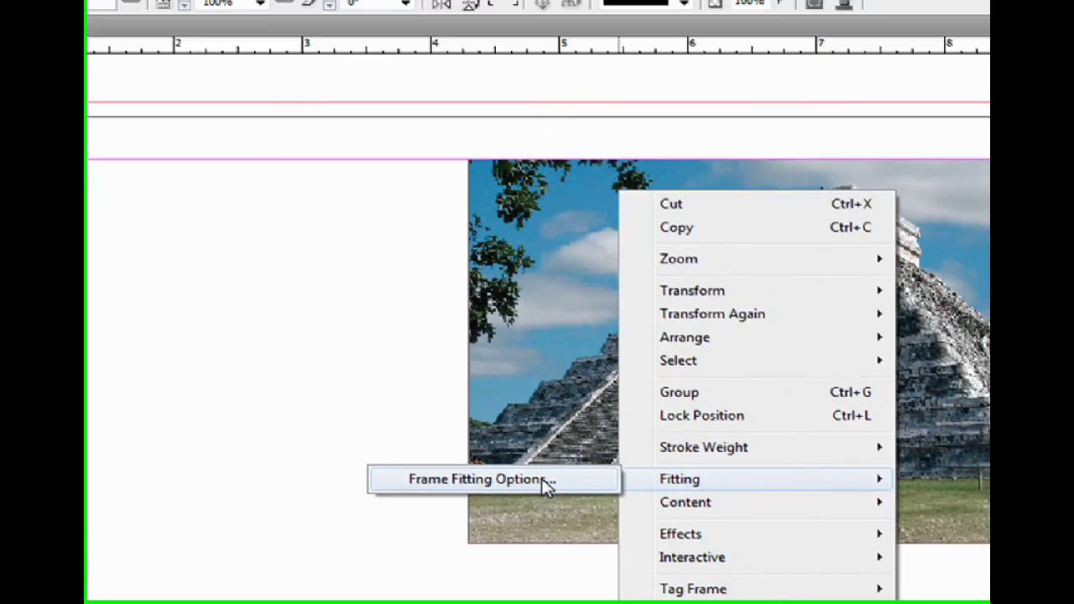
left_click(759, 280)
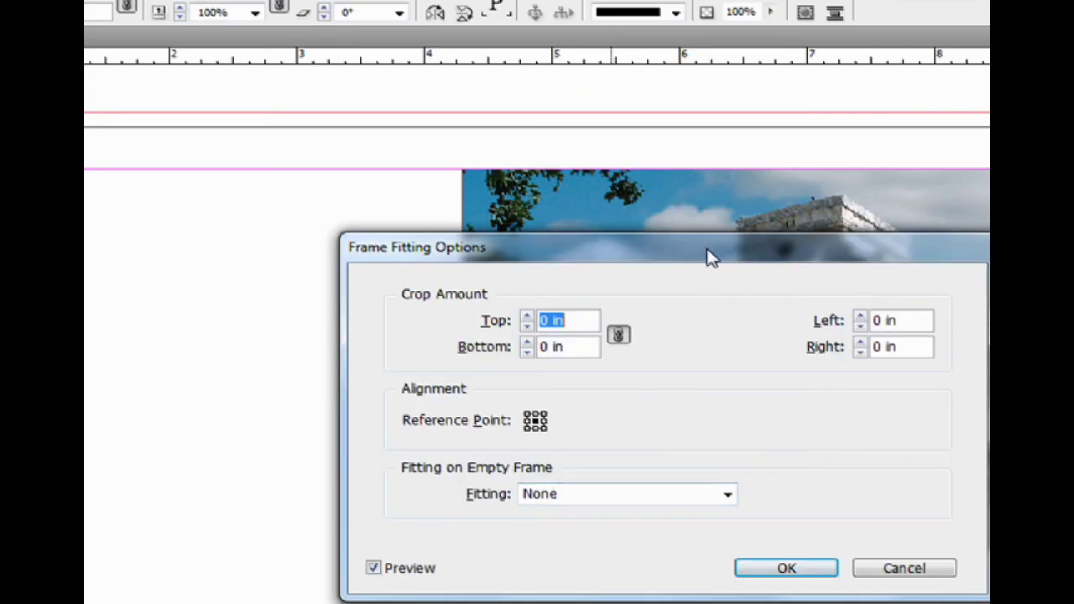
left_click_drag(708, 257, 503, 196)
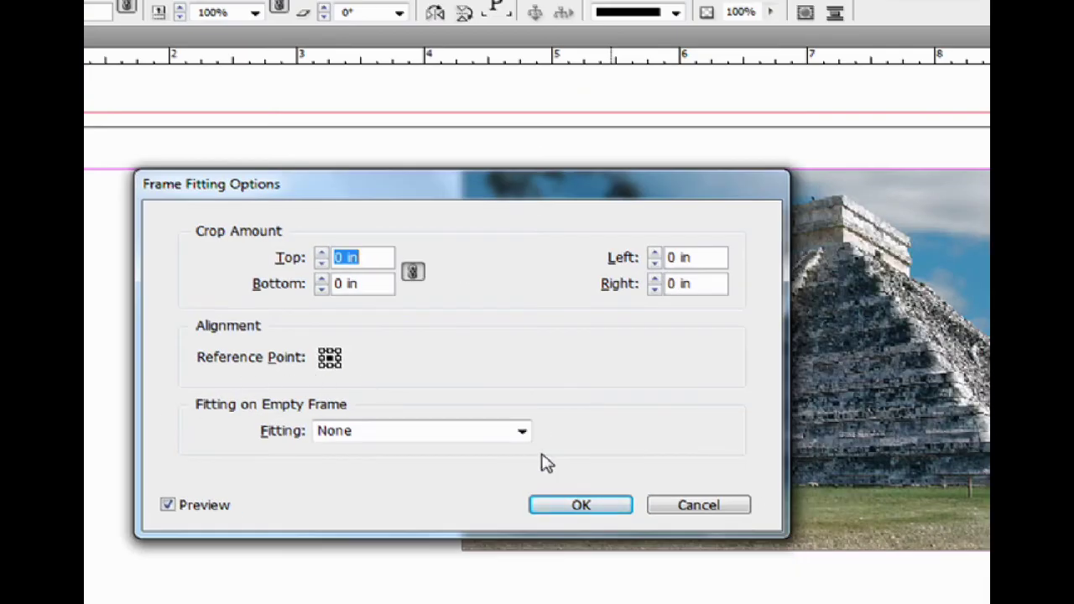
left_click(522, 432)
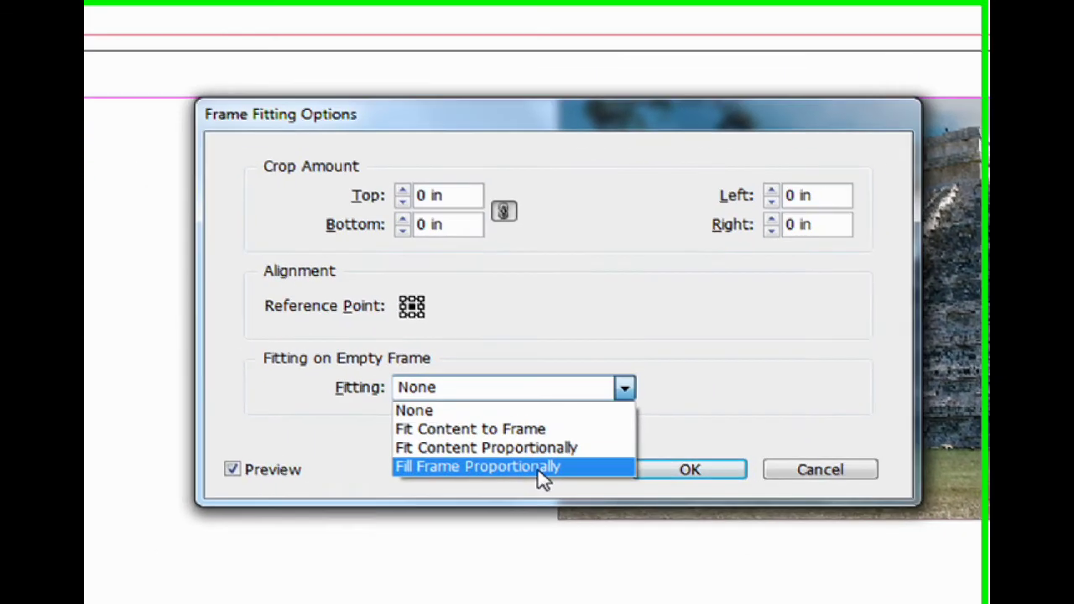
left_click(550, 465)
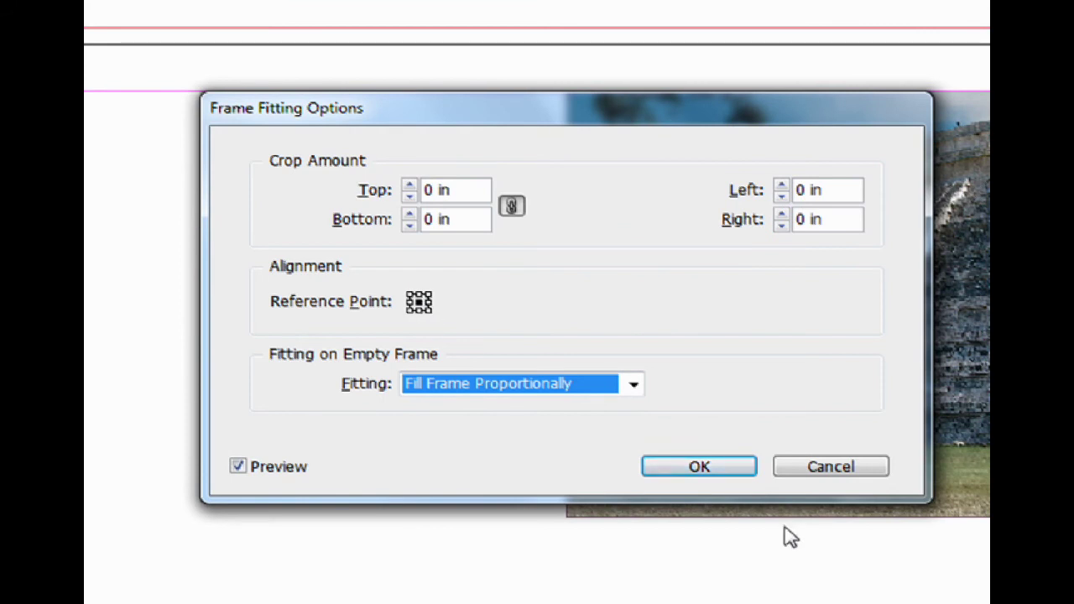
left_click(741, 468)
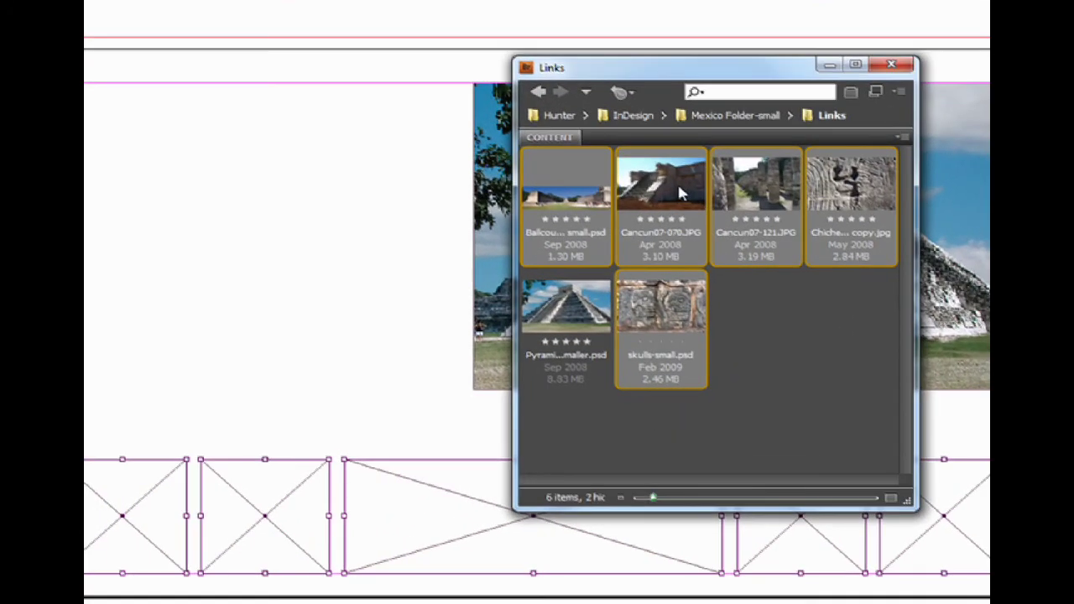
Drag the selected Links photos from Bridge onto the InDesign page to load the place cursor.
left_click_drag(677, 182, 240, 252)
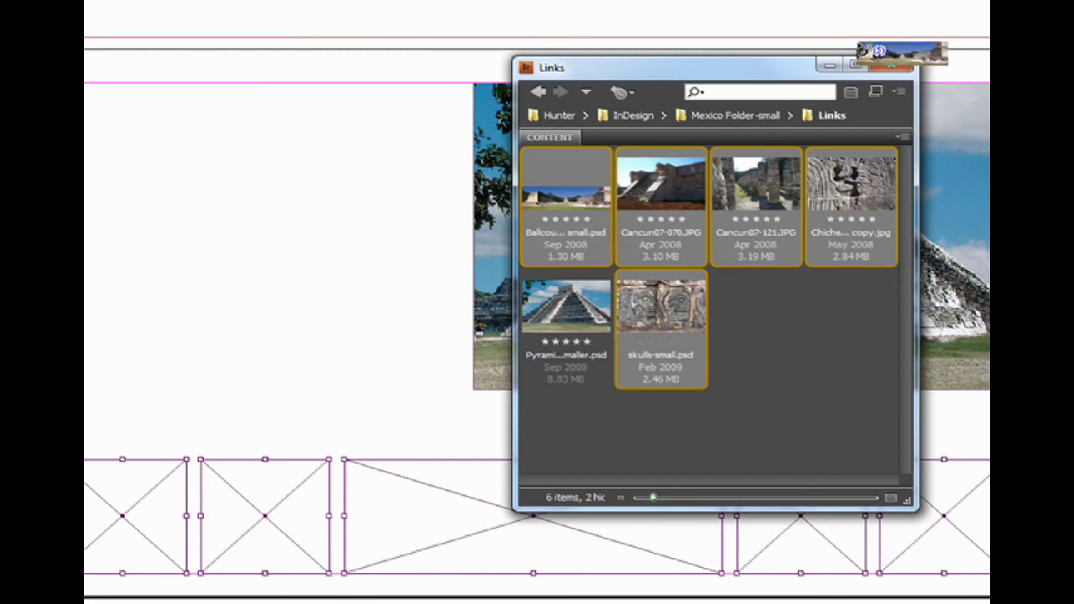
Place the courtyard, stone columns, carved stone, carved skulls and remaining Links photos into the five bottom frames, then deselect.
left_click(828, 67)
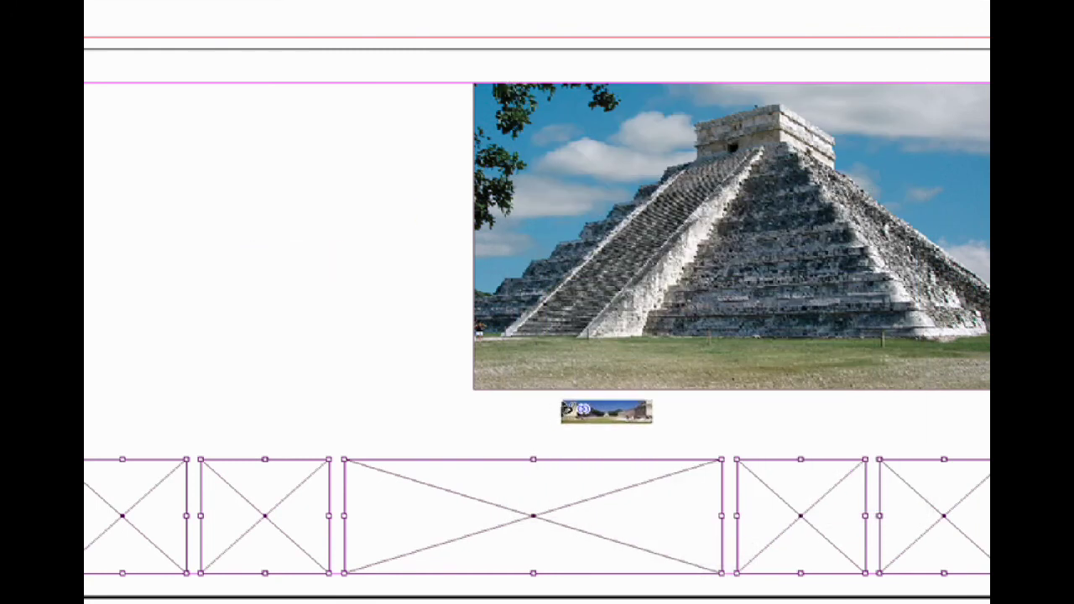
left_click(486, 504)
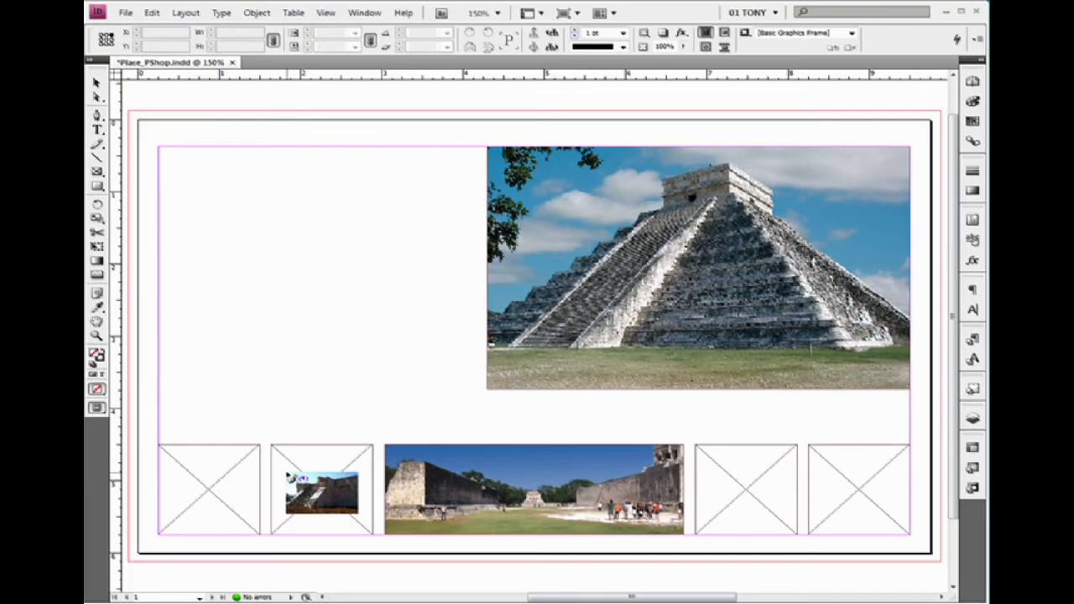
left_click(741, 474)
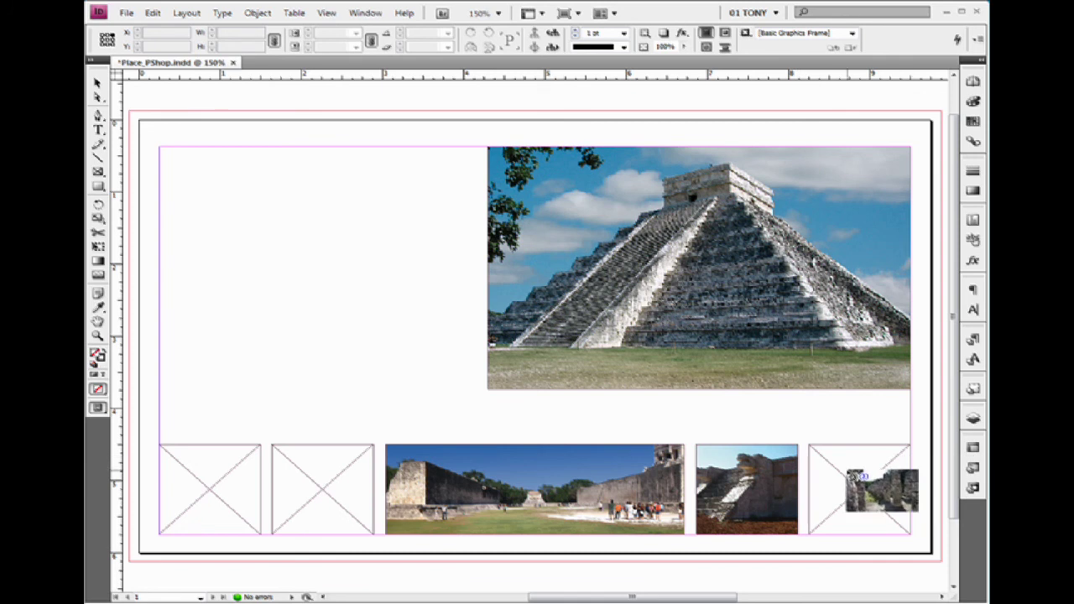
left_click(329, 485)
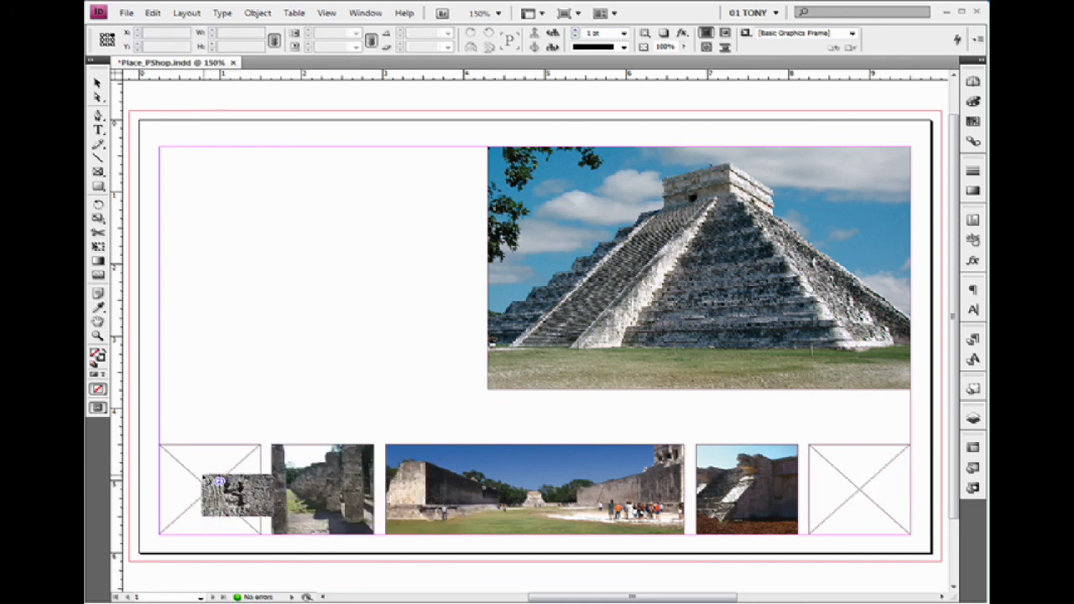
left_click(828, 468)
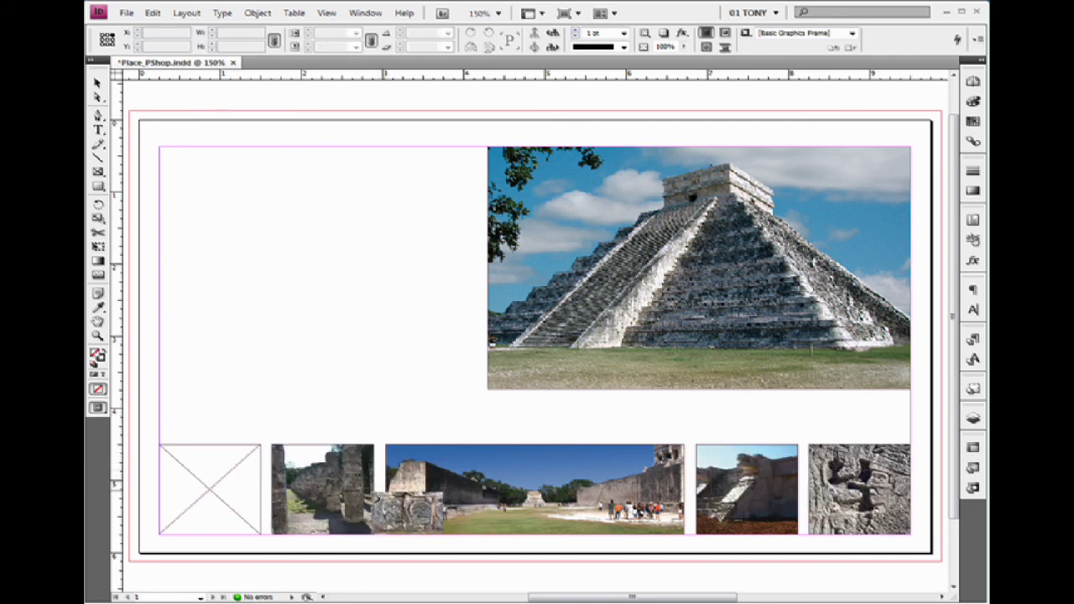
left_click(175, 458)
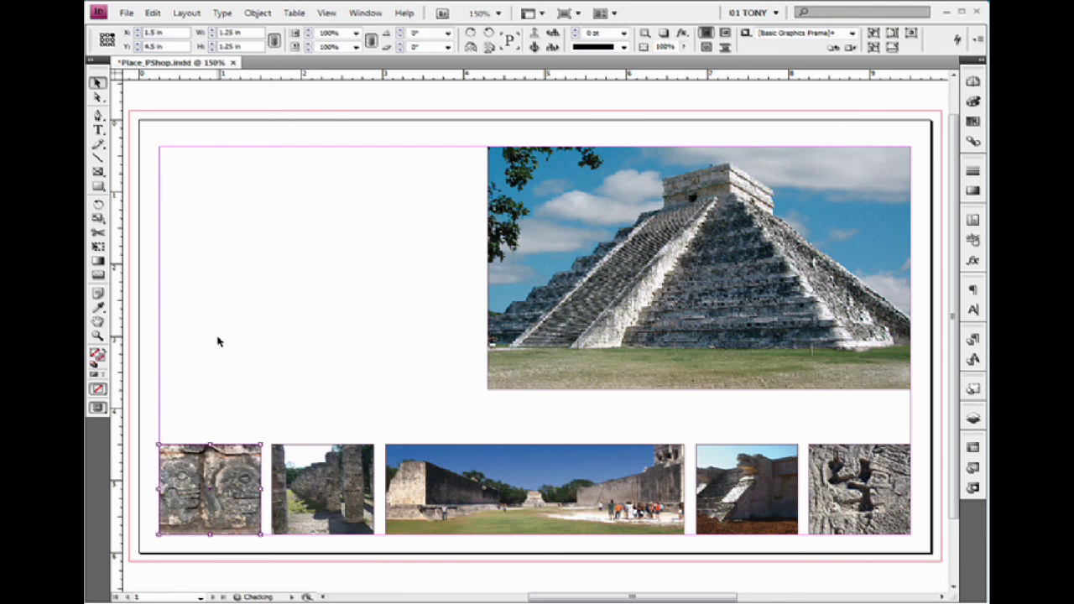
left_click(334, 373)
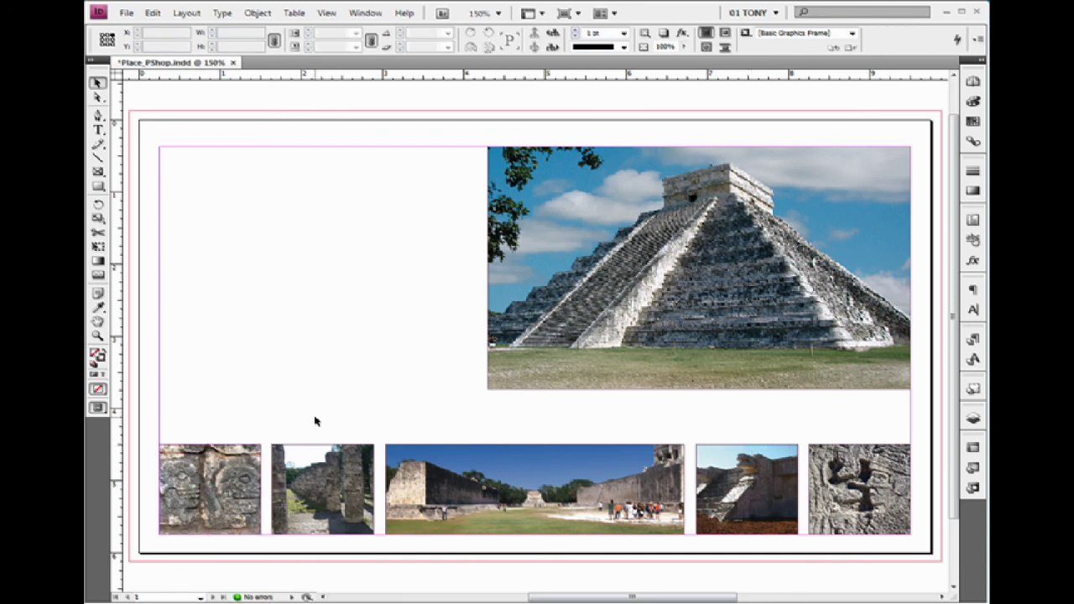